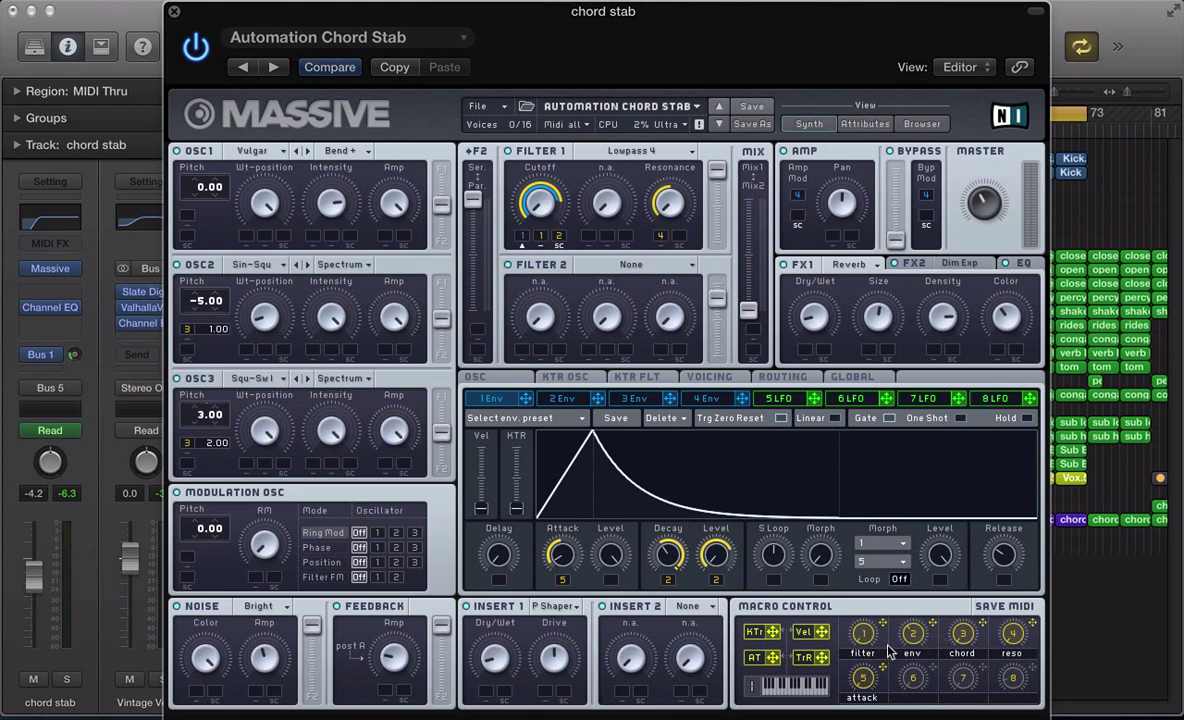
- Close Massive, start playback, and select all 14 chord stab regions
key(super+w)
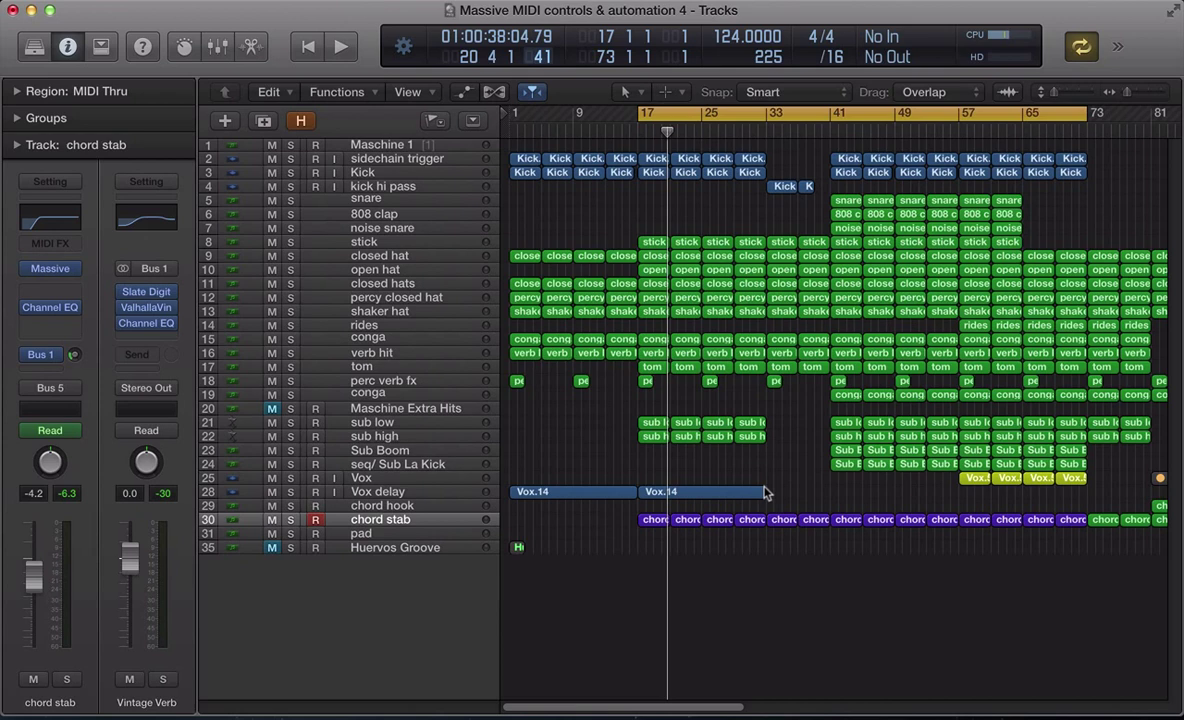
key(space)
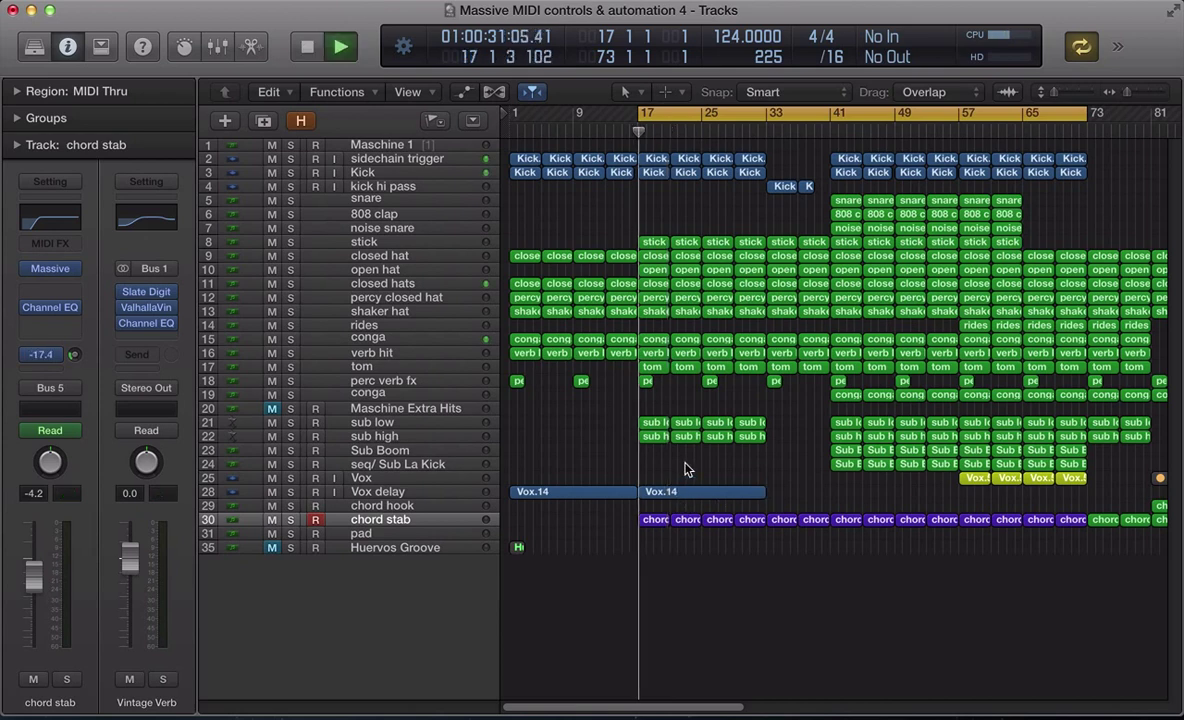
double_click(436, 519)
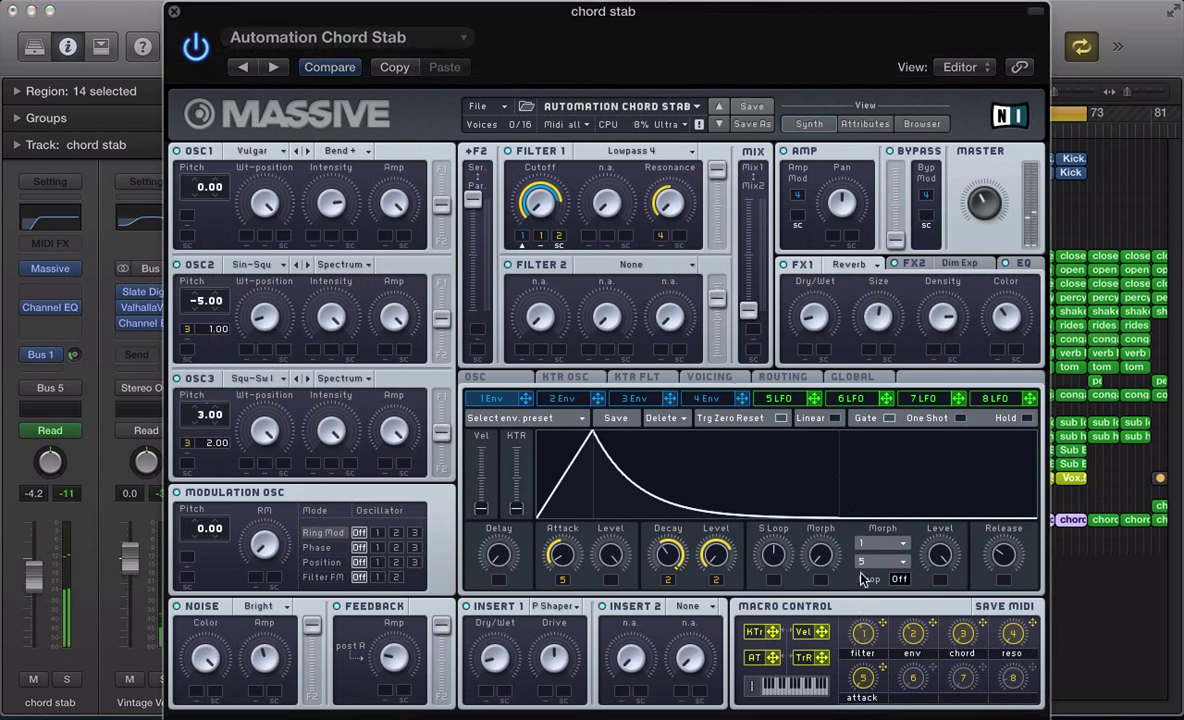
- Review the chord stab notes in the piano roll zoomed out to bars 9–69, then reopen Massive
key(super+w)
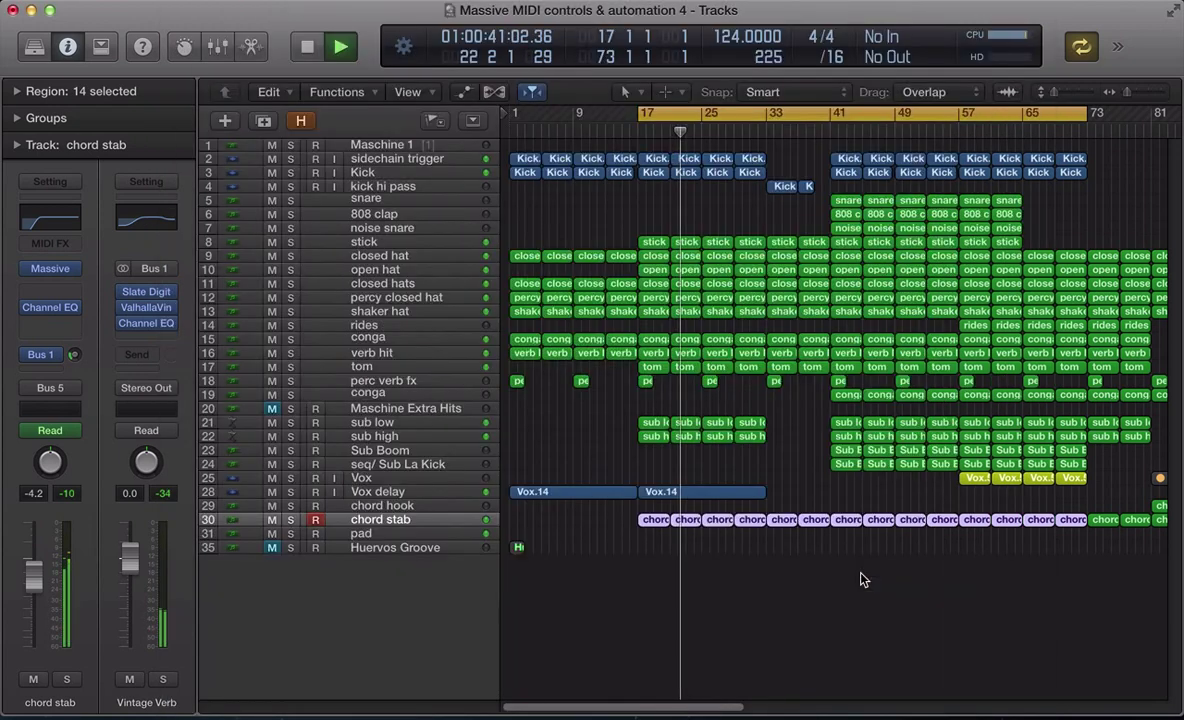
key(p)
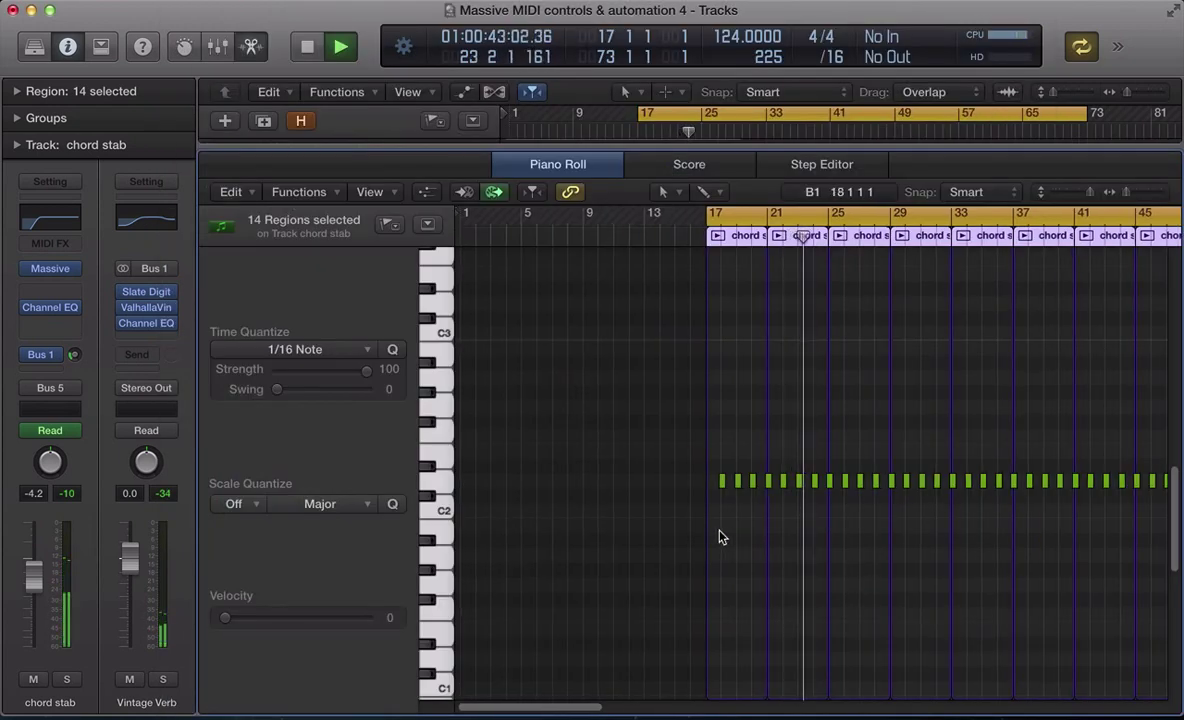
key(super+Right)
key(super+Right)
key(super+Right)
key(super+Right)
key(super+Right)
key(super+Right)
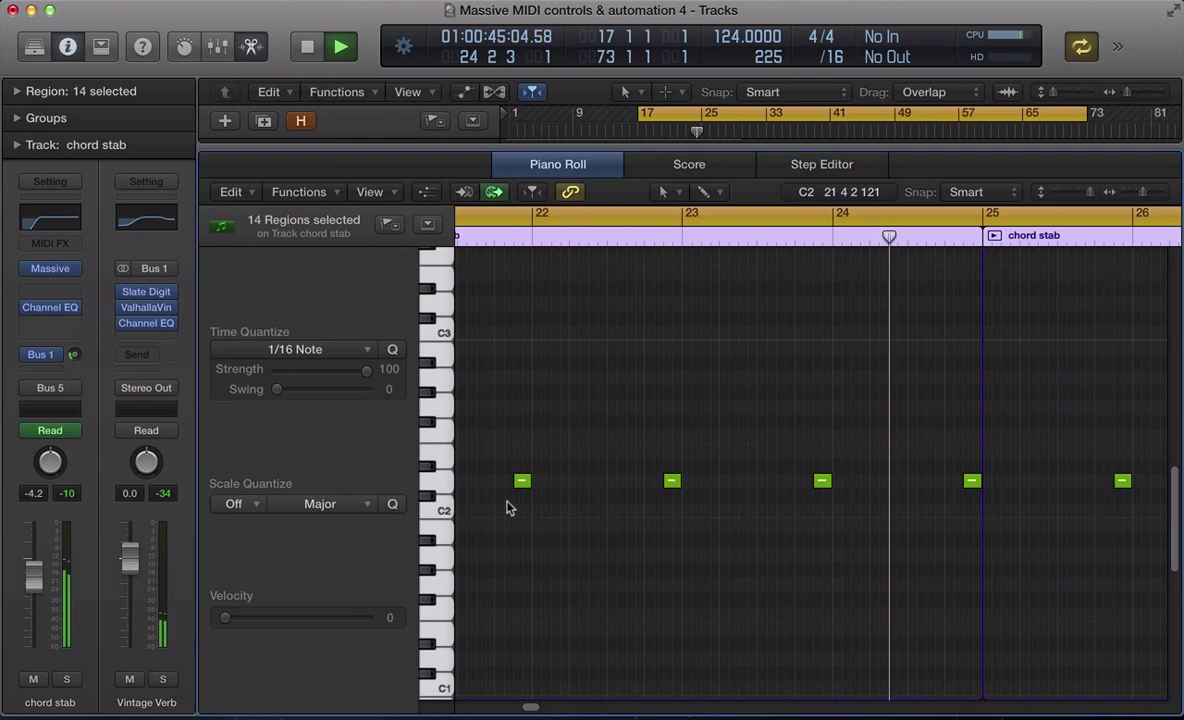
key(super+Left)
key(super+Left)
key(super+Left)
key(super+Left)
key(super+Left)
key(super+Left)
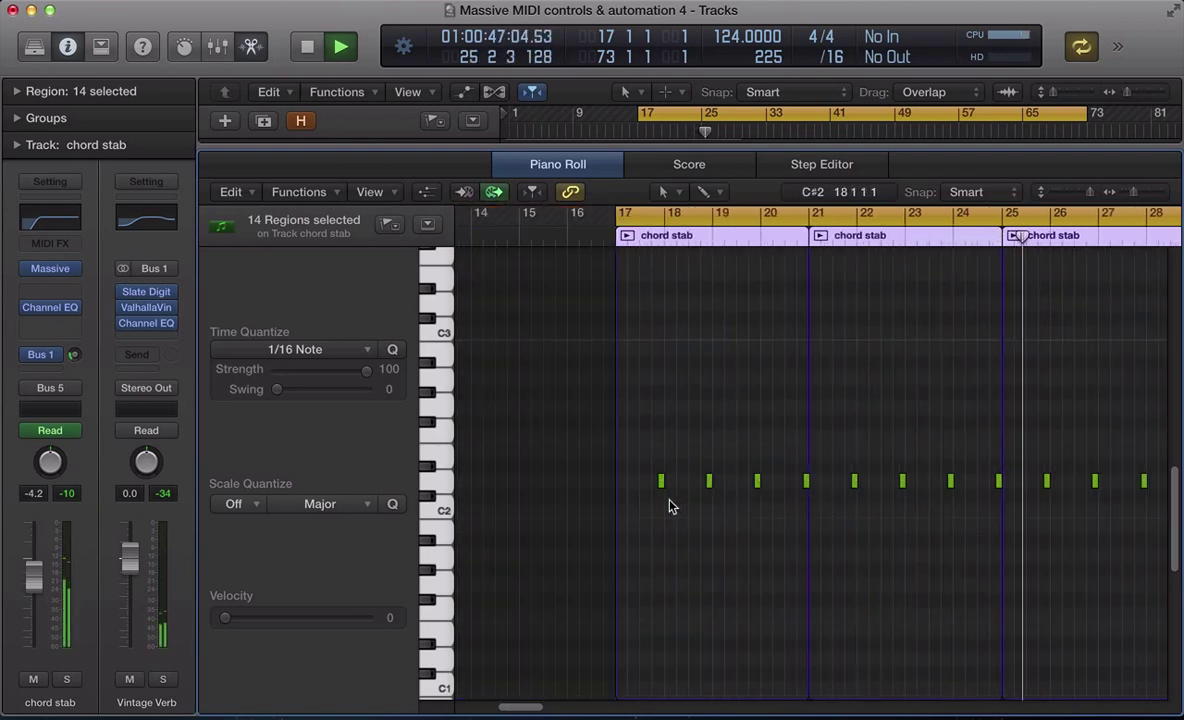
key(super+Left)
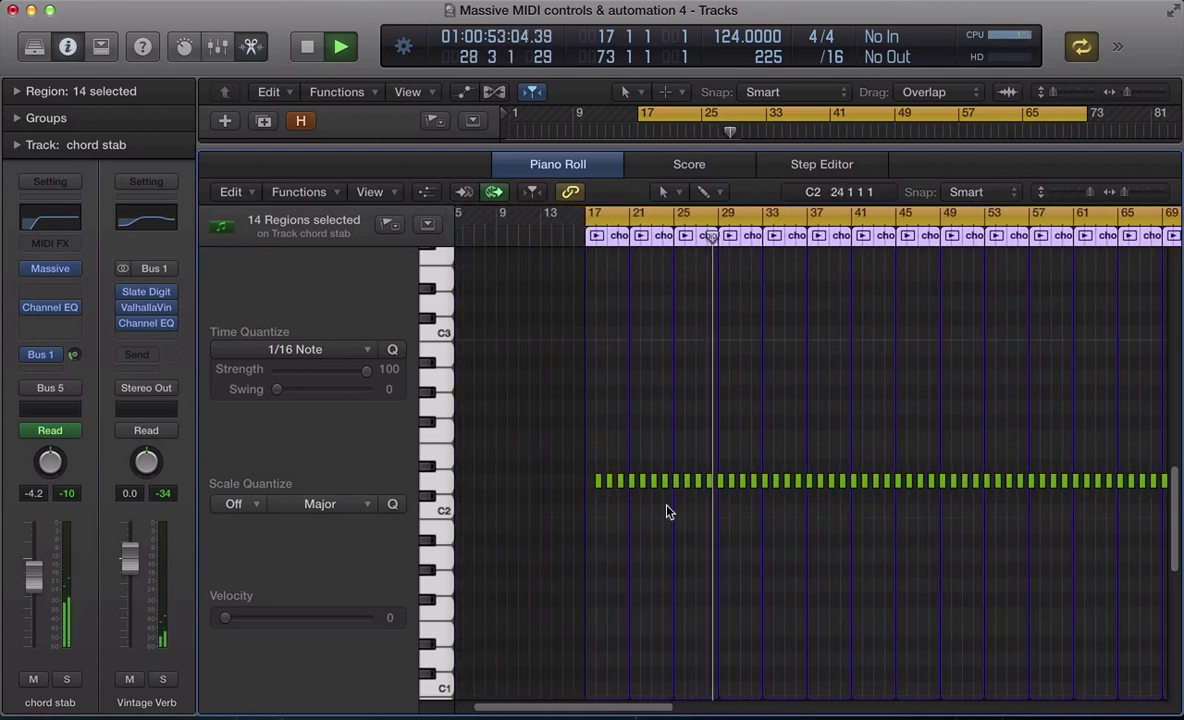
key(p)
key(v)
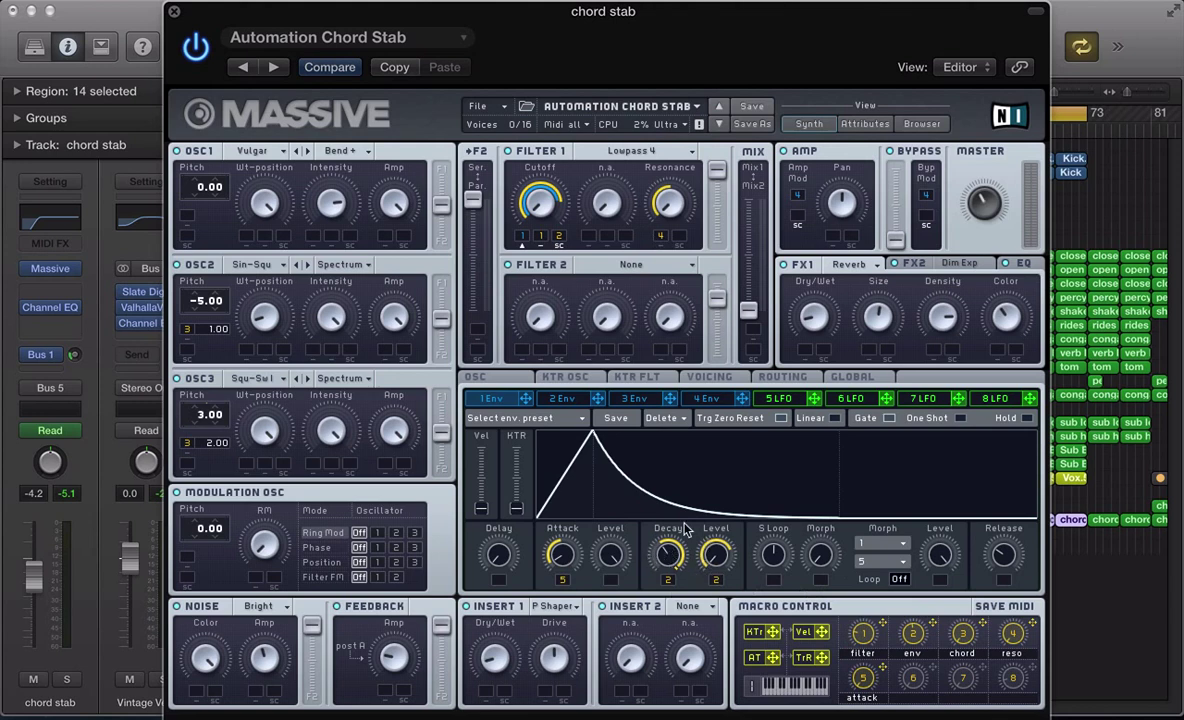
- View Massive's Envelope 4 page, then return to Envelope 1
click(706, 398)
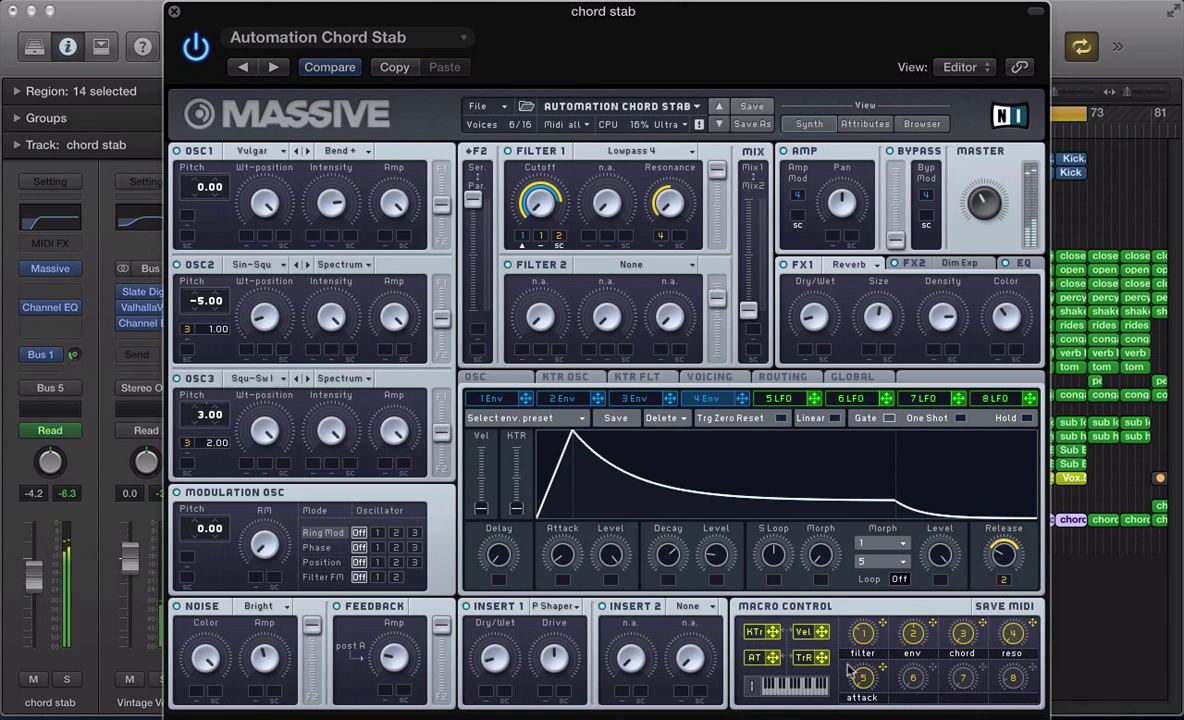
click(489, 398)
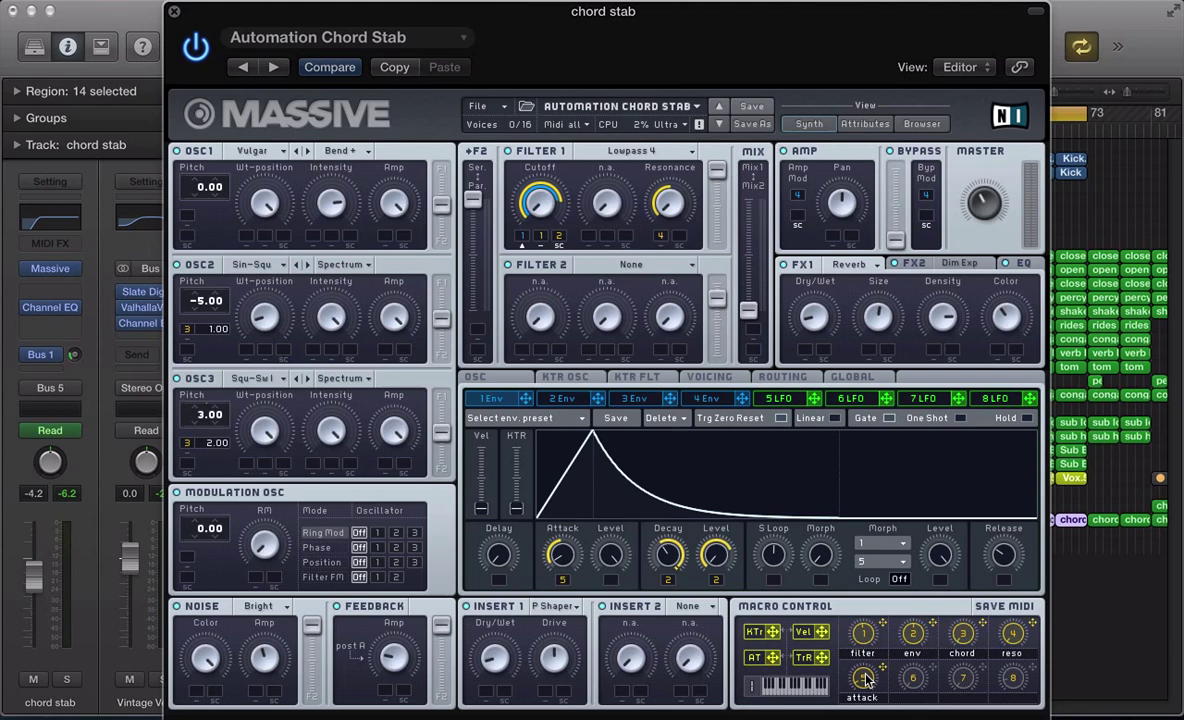
- Close Massive, enable Automation Quick Access with Assign, and open Controller Assignments
key(v)
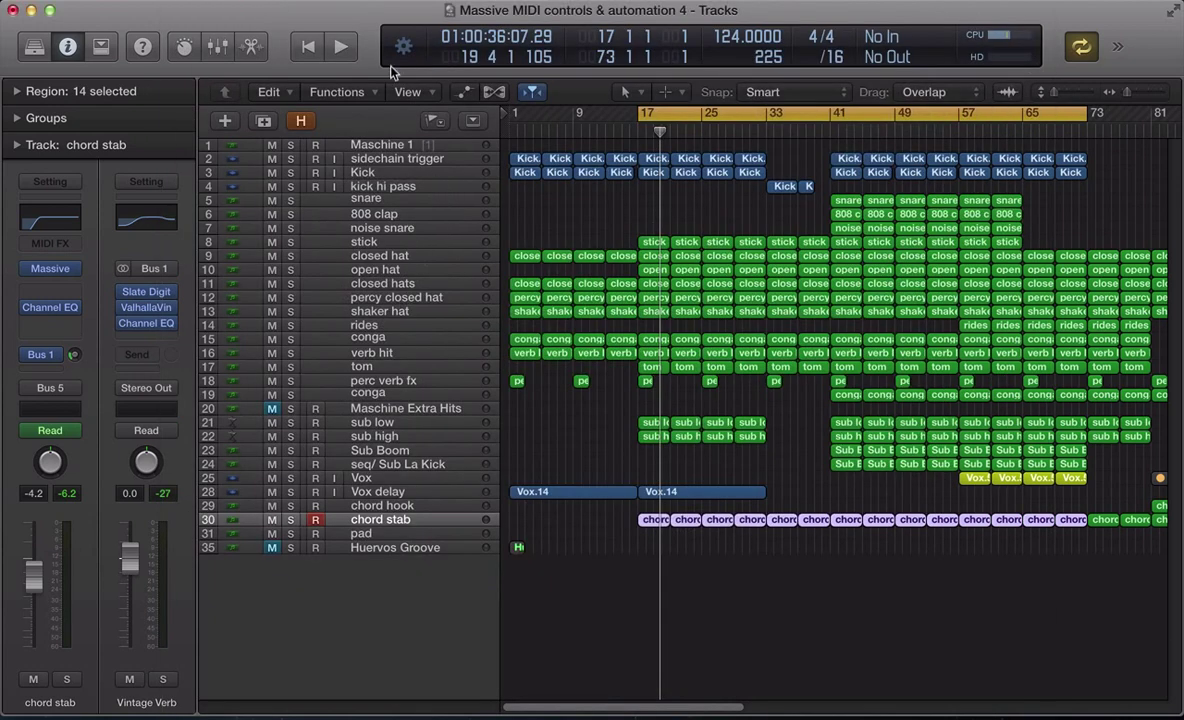
click(345, 2)
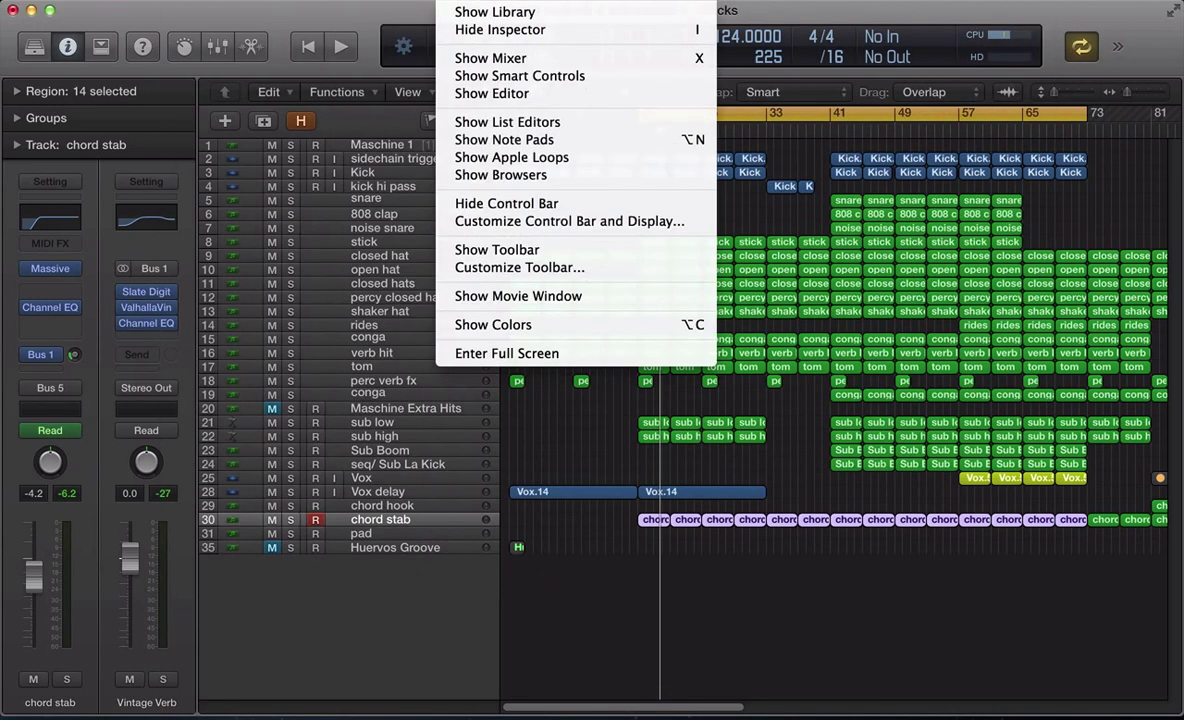
mouse_move(412, 3)
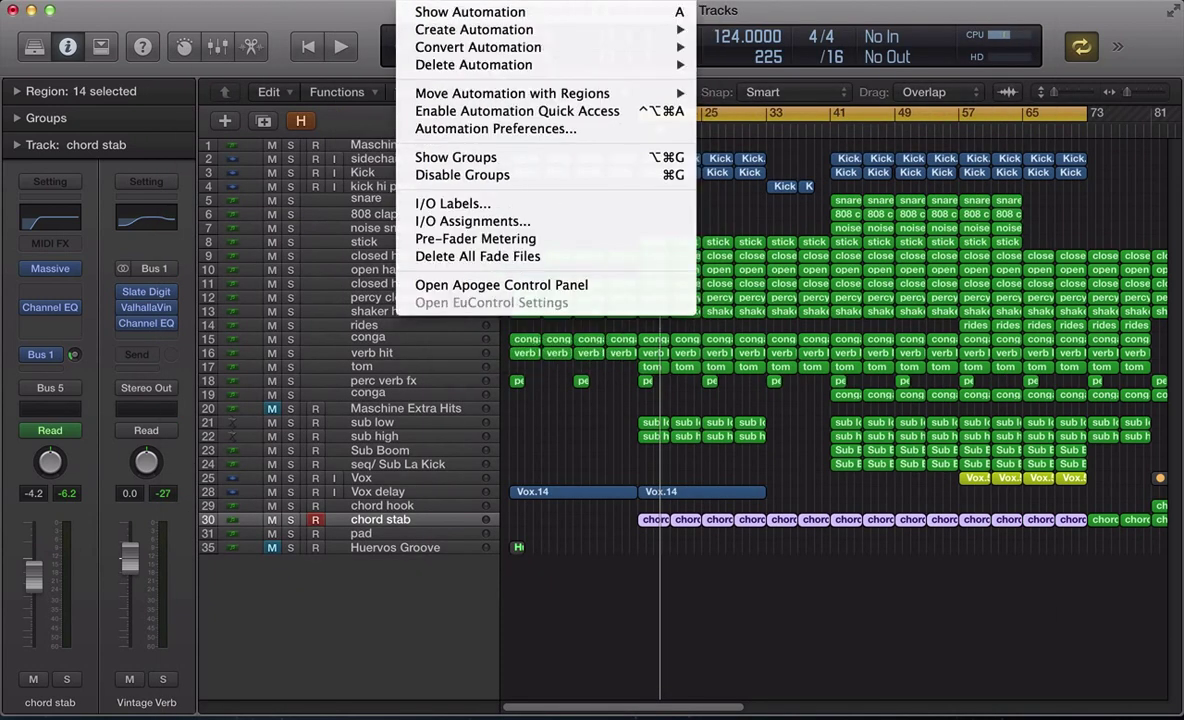
click(457, 115)
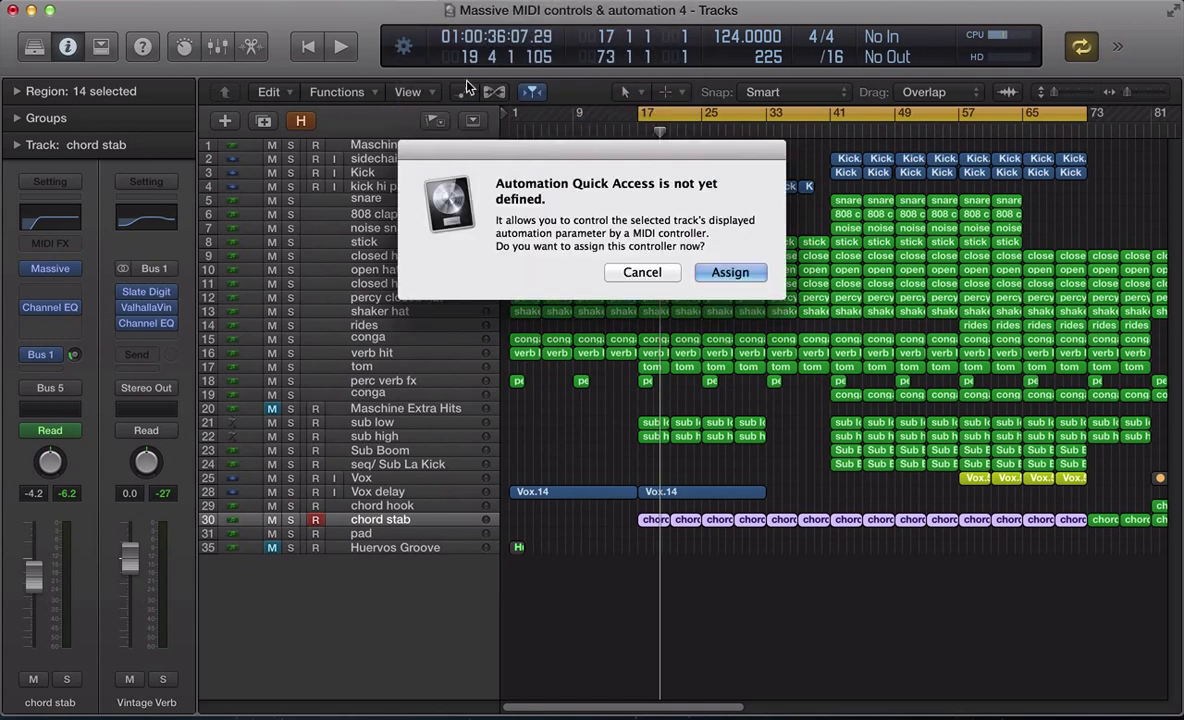
click(727, 270)
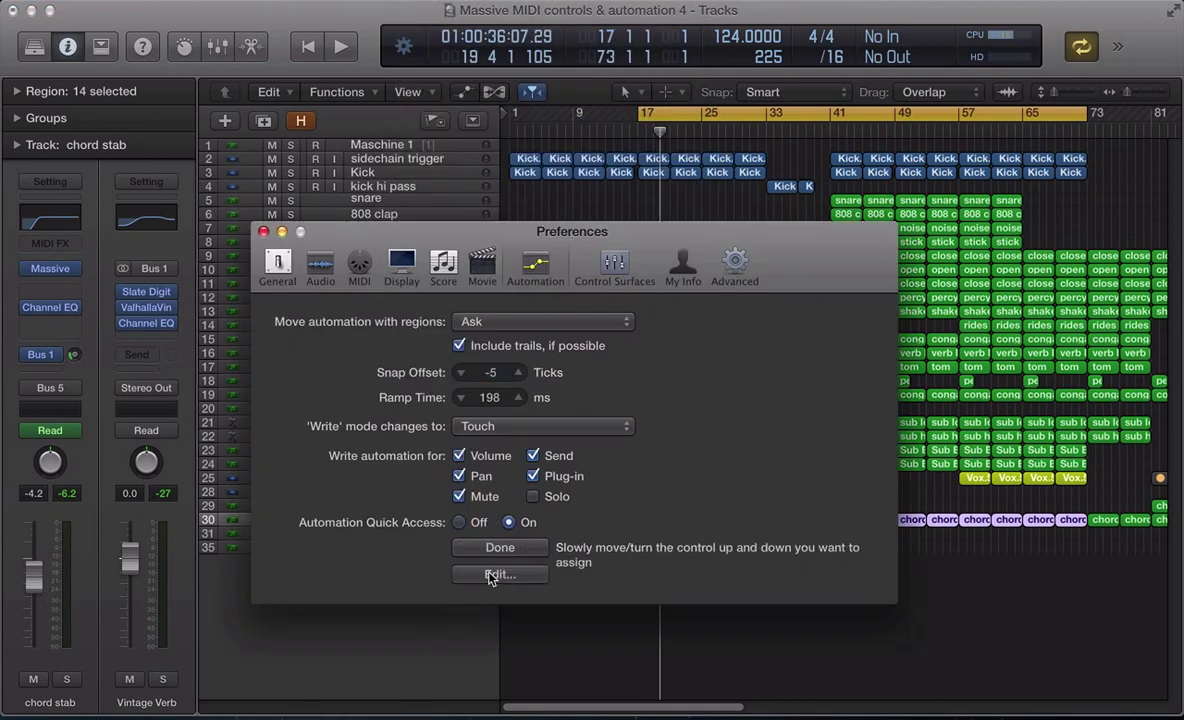
click(490, 576)
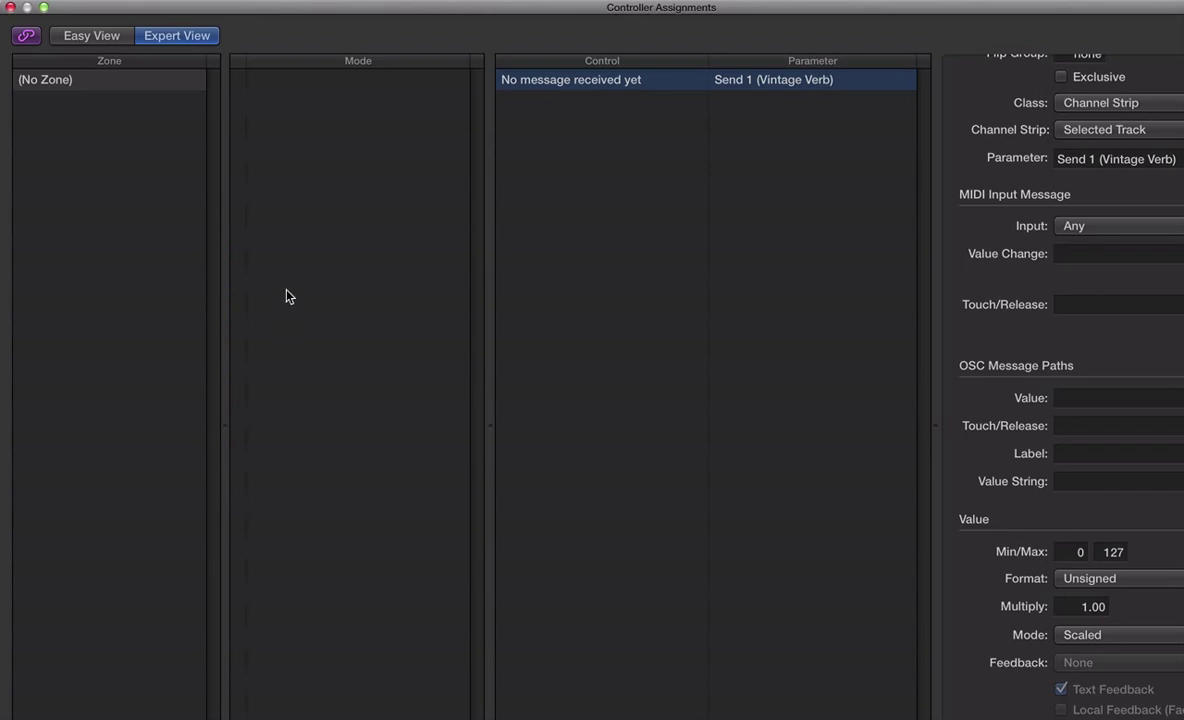
- Learn hardware controllers for Massive's filter, env, chord, reso and attack macros
key(v)
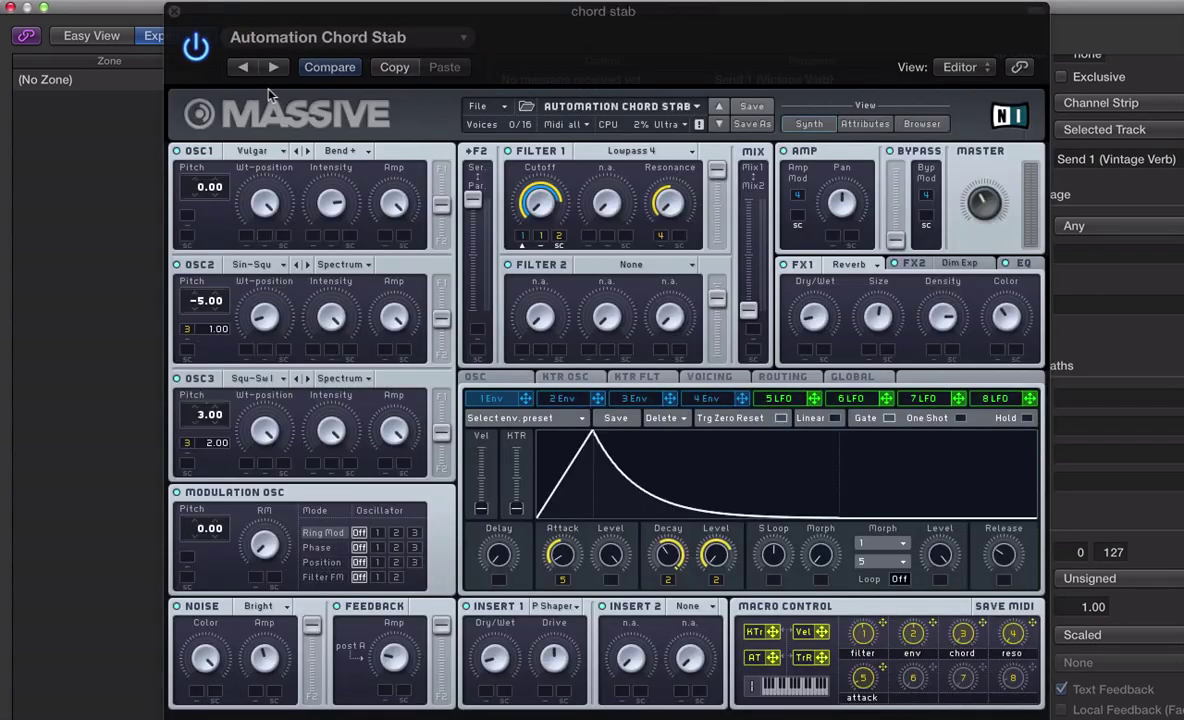
click(865, 636)
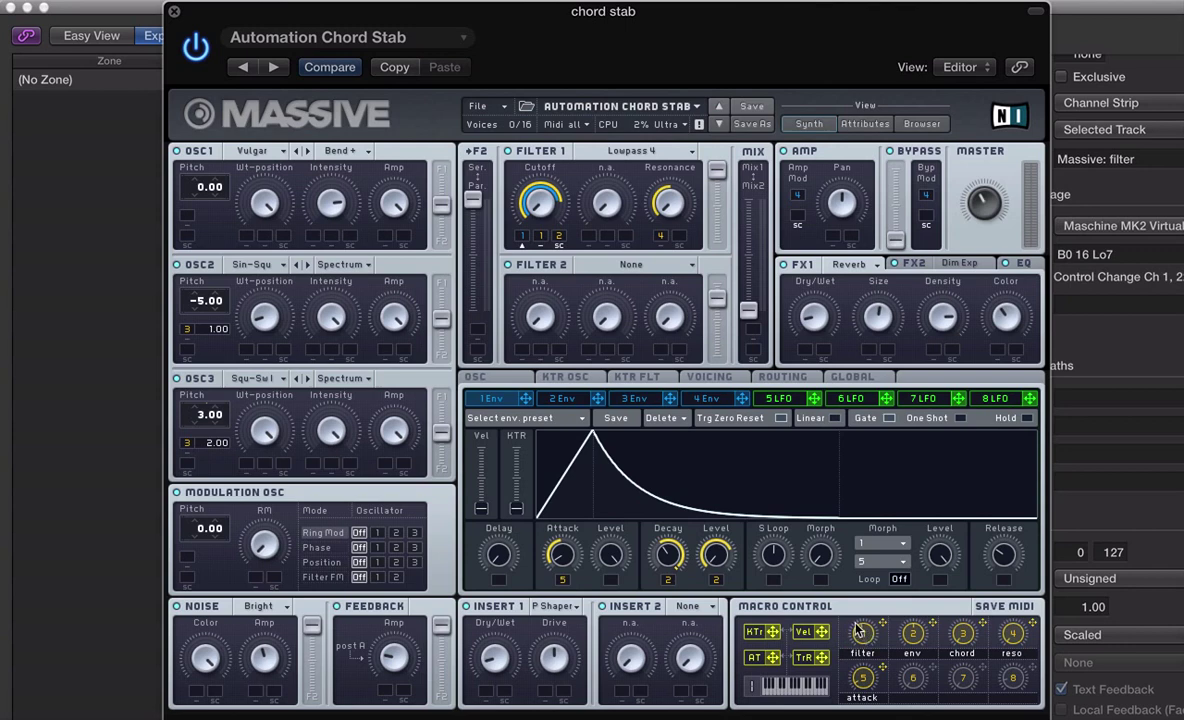
click(912, 638)
click(964, 644)
click(1012, 640)
click(864, 678)
- Close Massive, check the Massive: attack assignment, then close Controller Assignments and Preferences
click(174, 11)
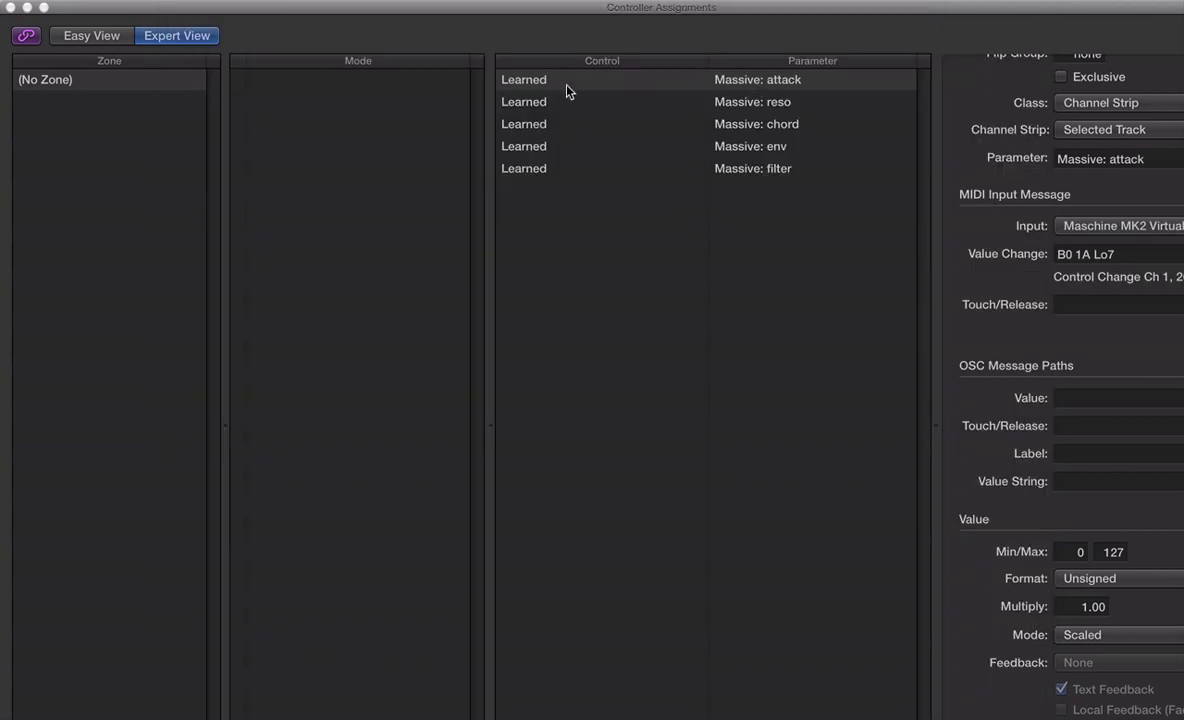
click(767, 89)
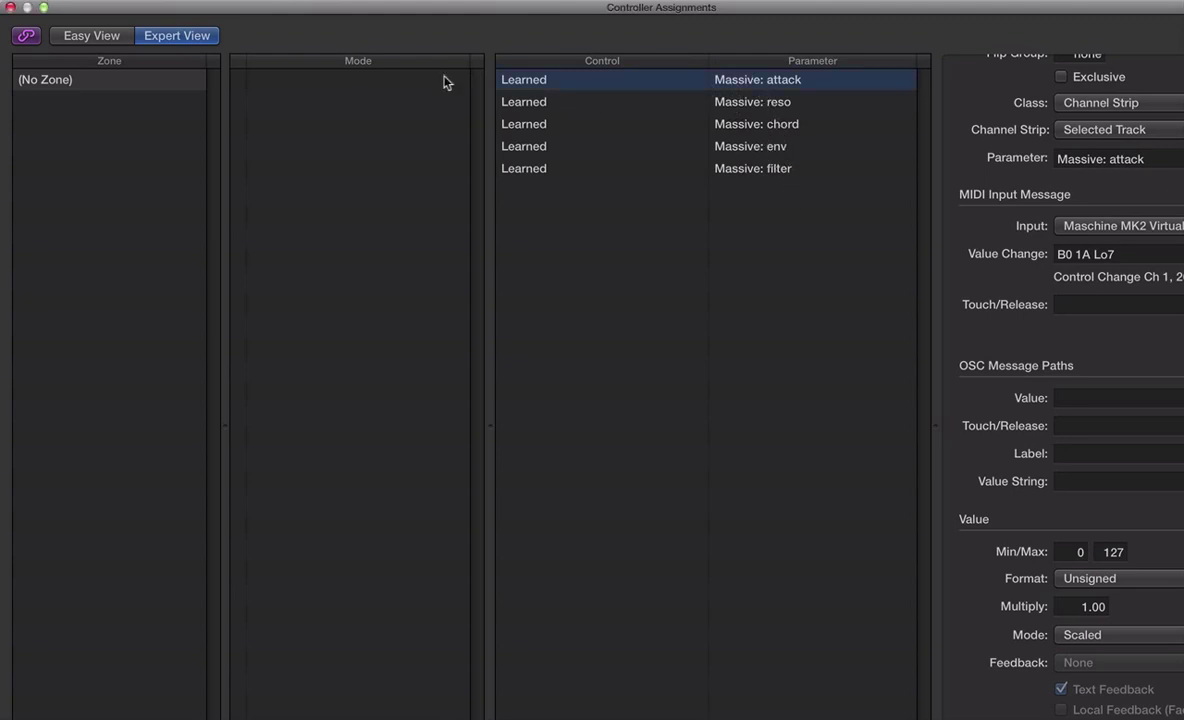
click(10, 7)
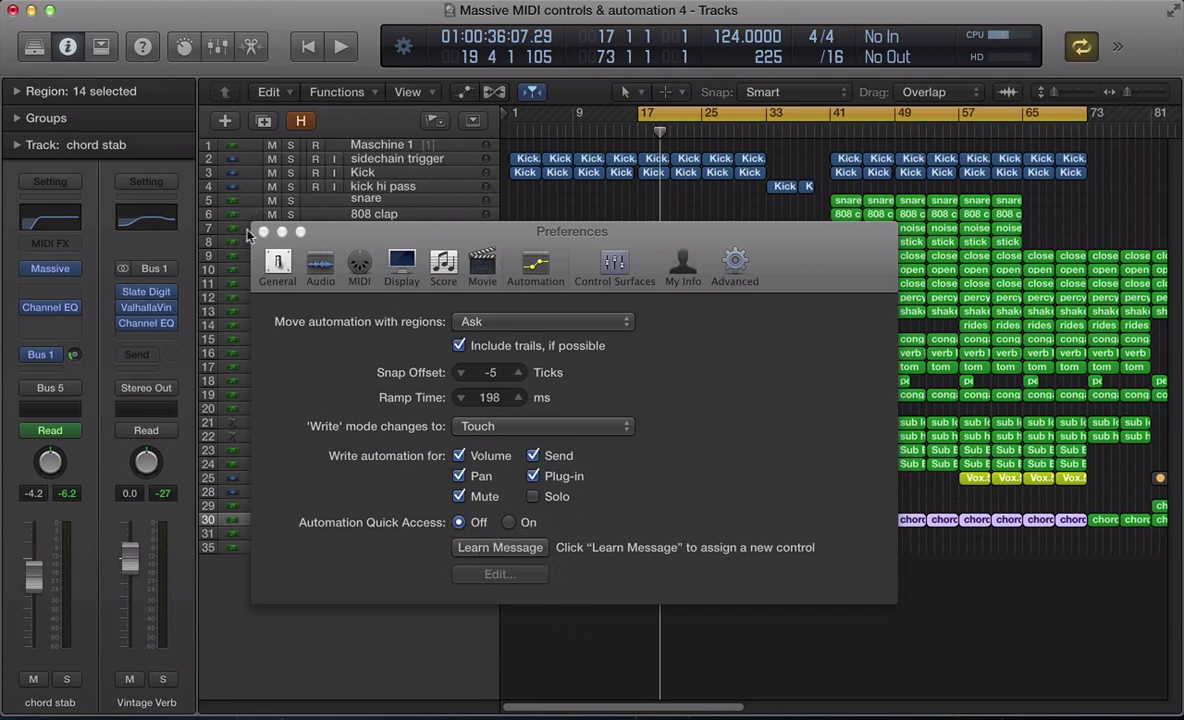
key(super+w)
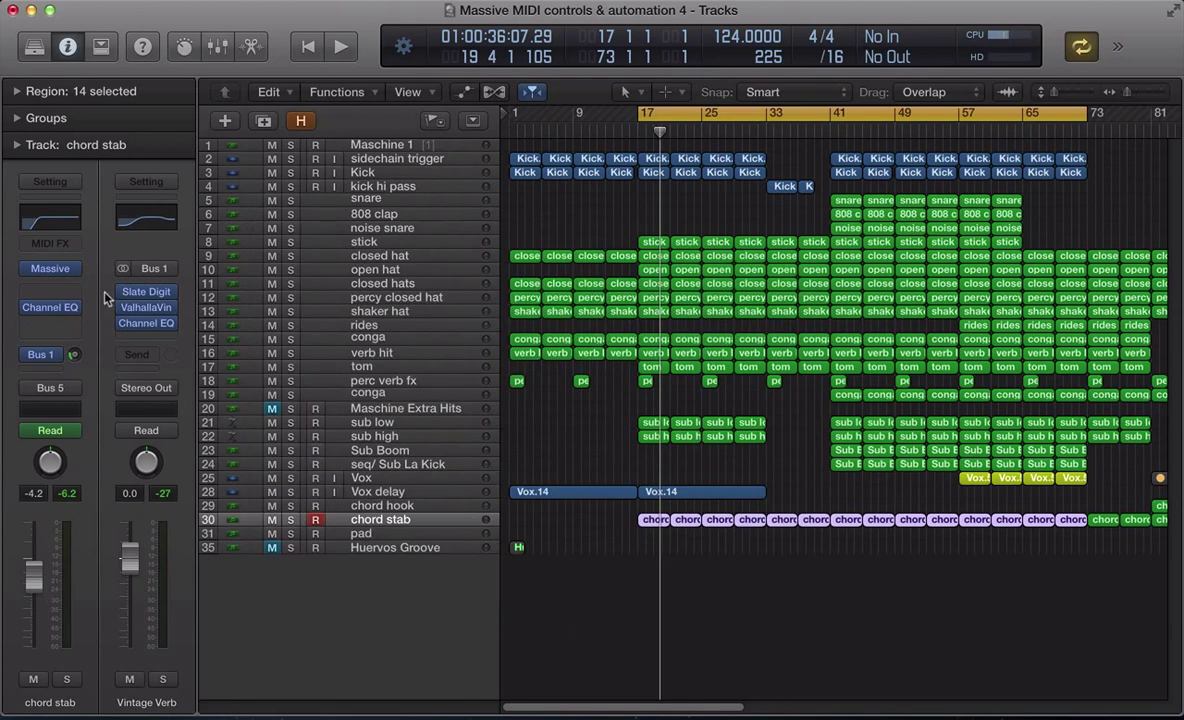
- Deselect the chord stab regions and reopen the track's Massive synth
click(48, 268)
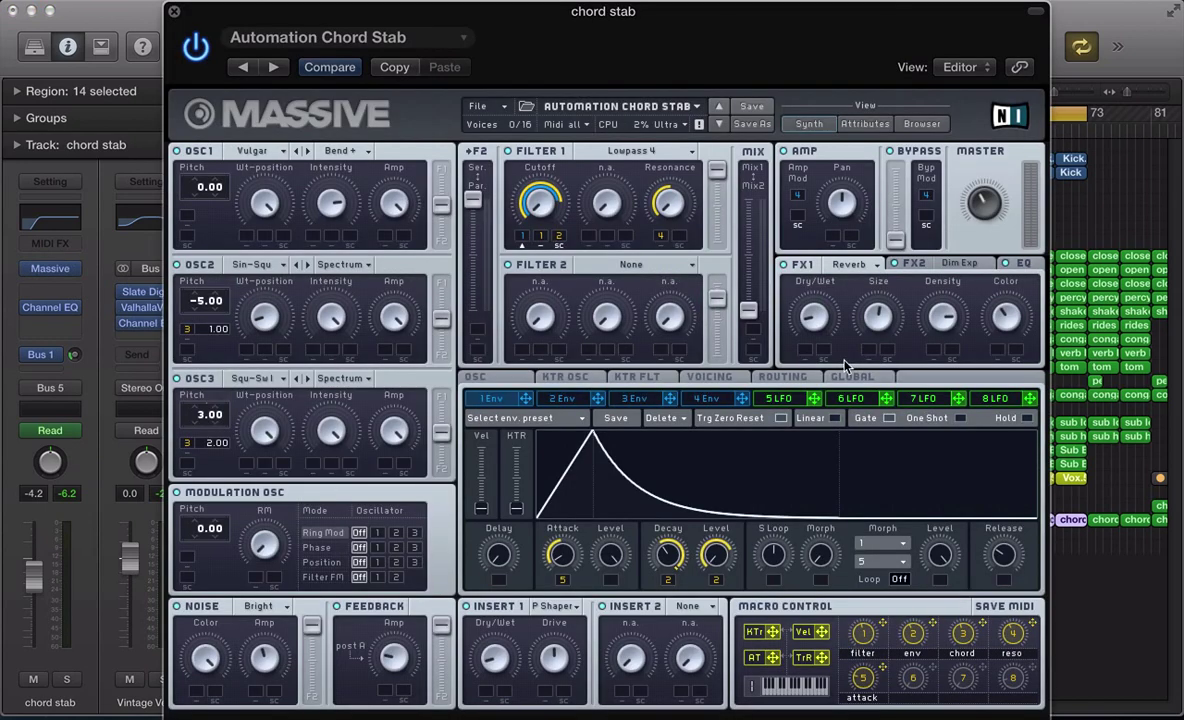
key(super+w)
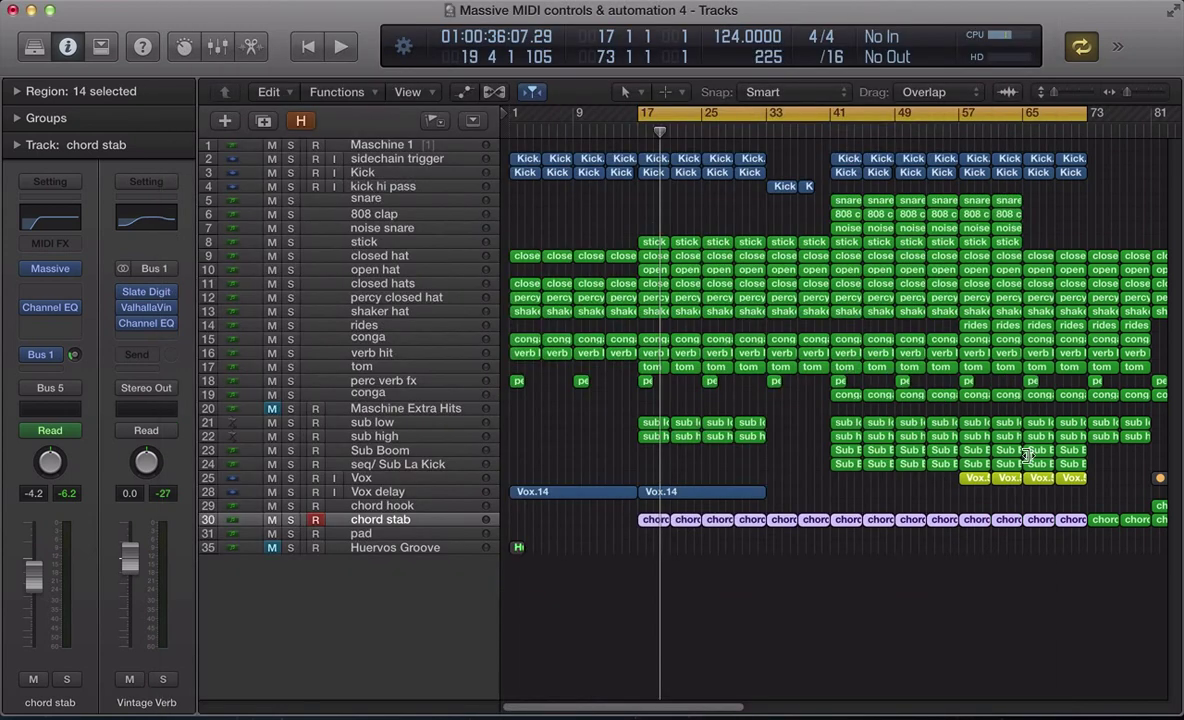
click(846, 479)
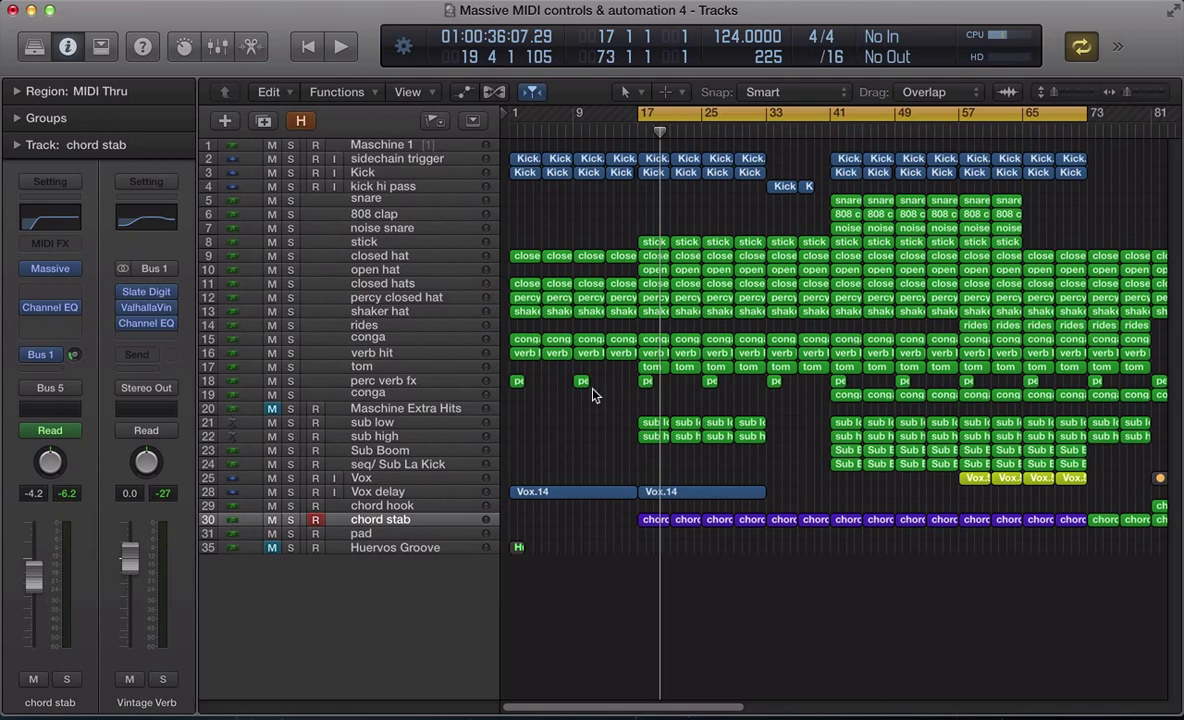
key(v)
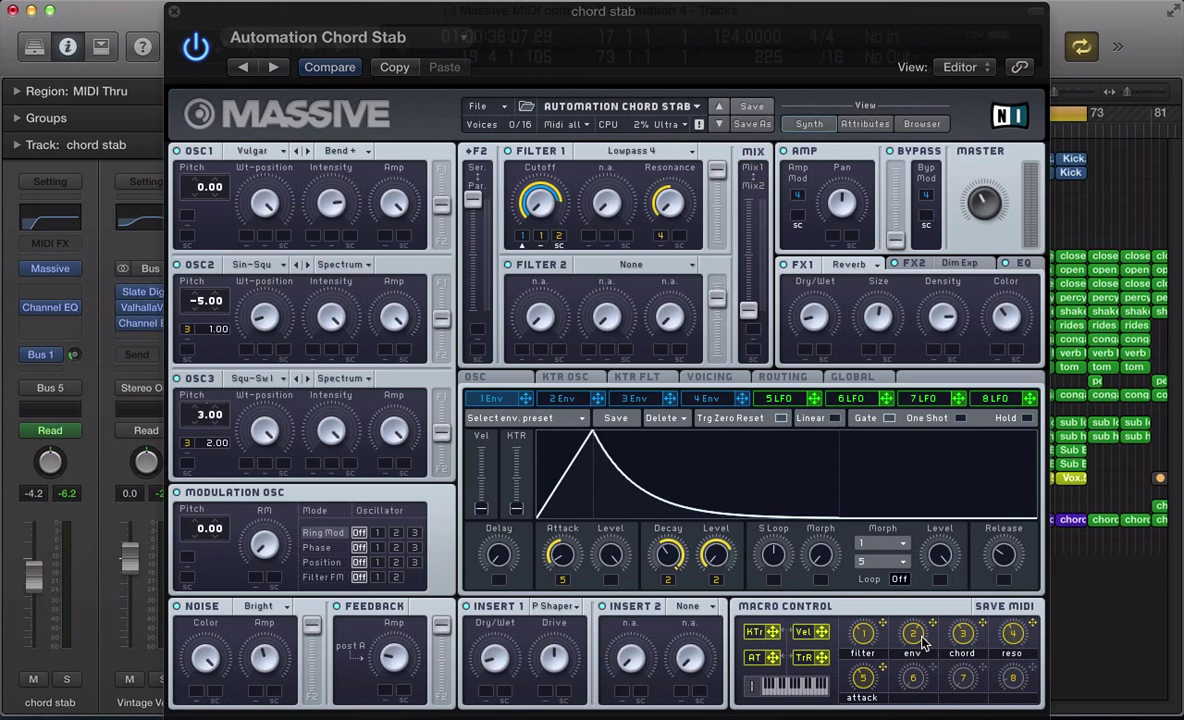
- Close Massive, select the chord stab regions, and set the track's automation mode to Latch
key(super+w)
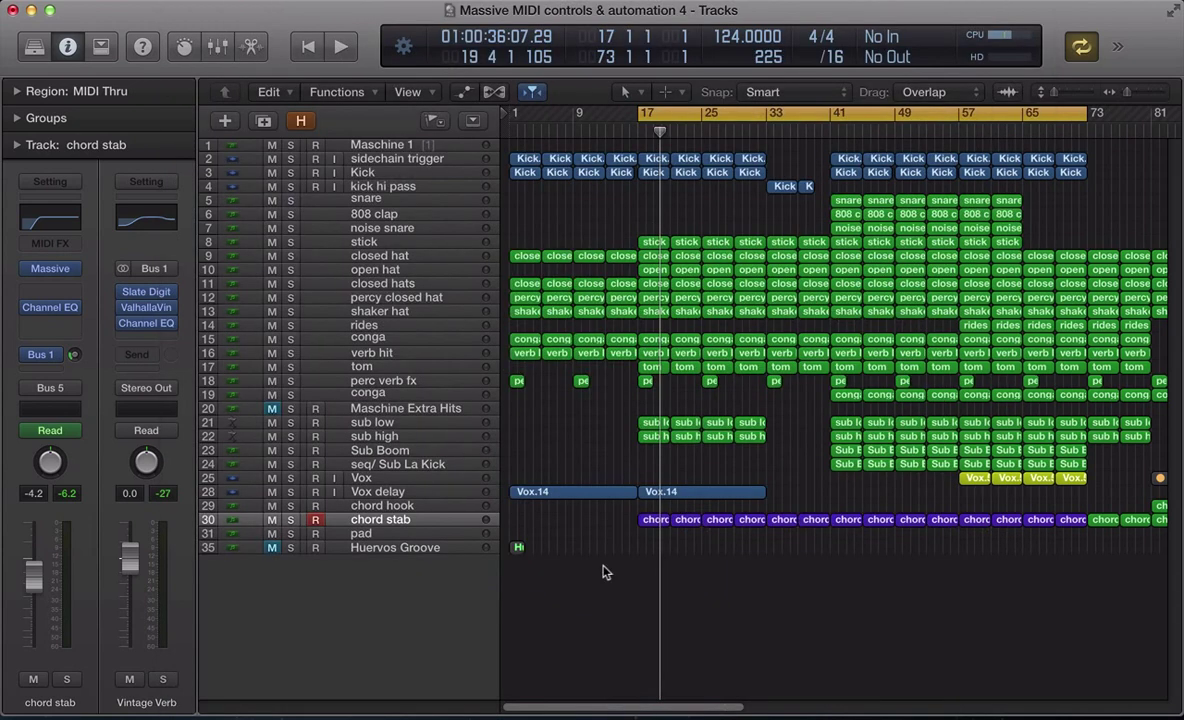
click(440, 526)
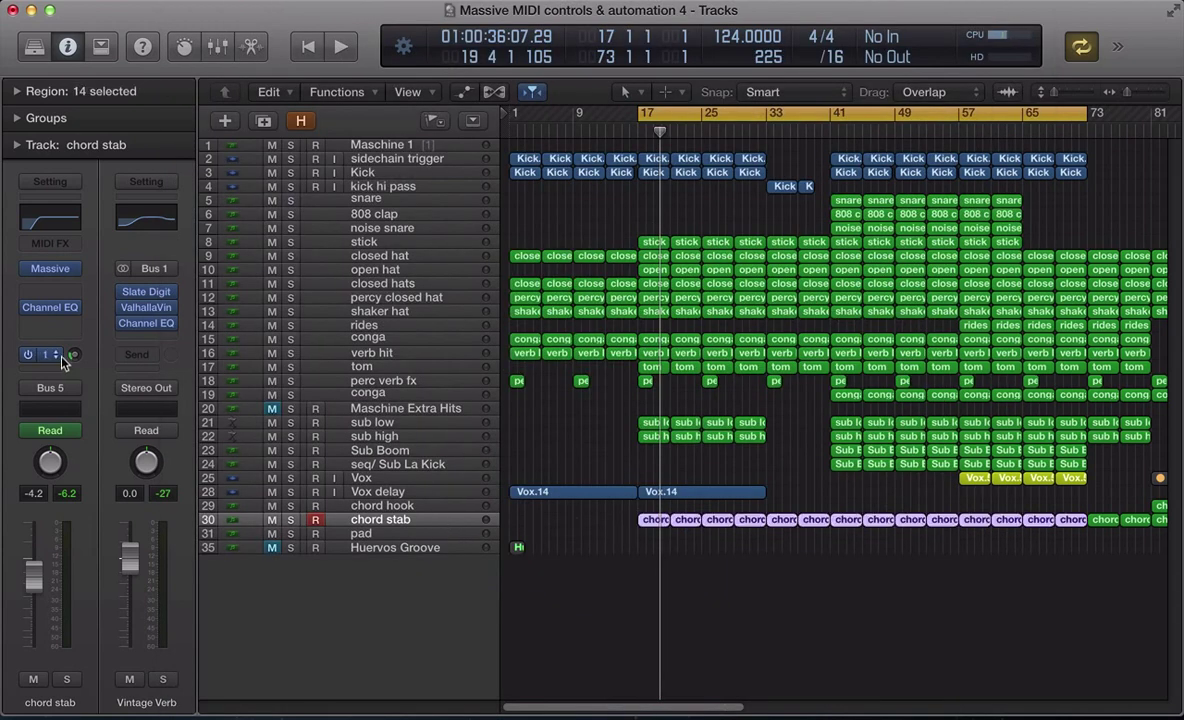
click(50, 430)
click(60, 458)
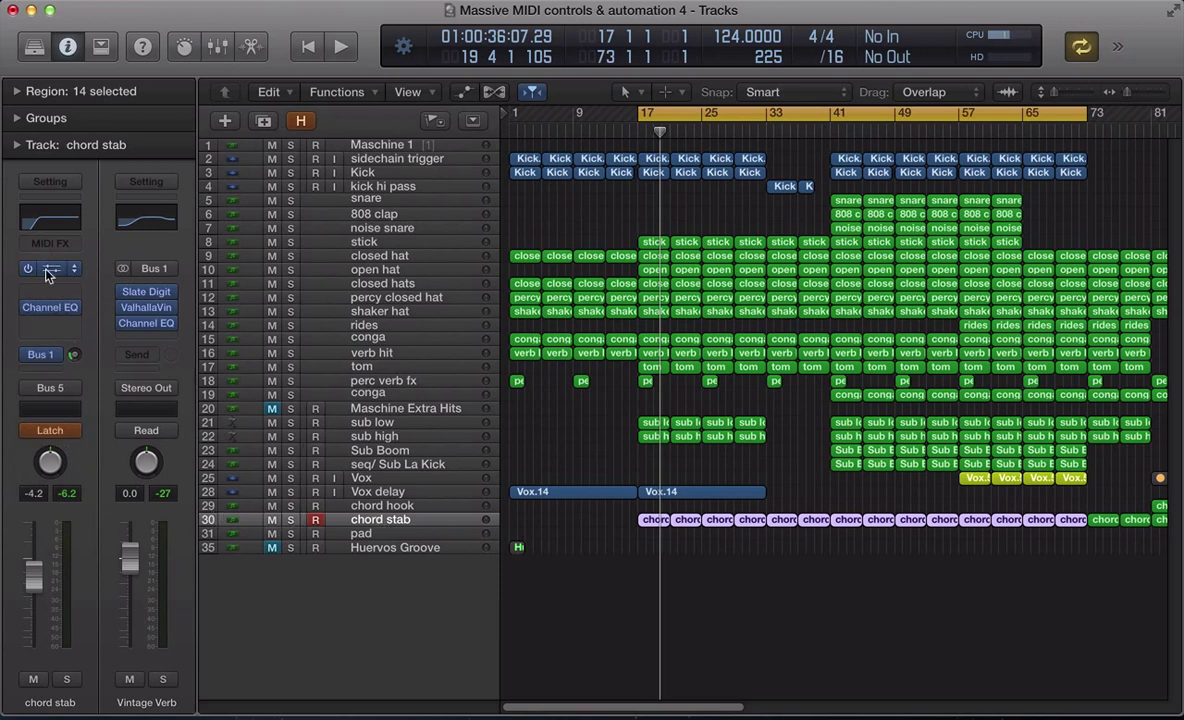
- Open the chord stab's Channel EQ window, then close it again
click(50, 310)
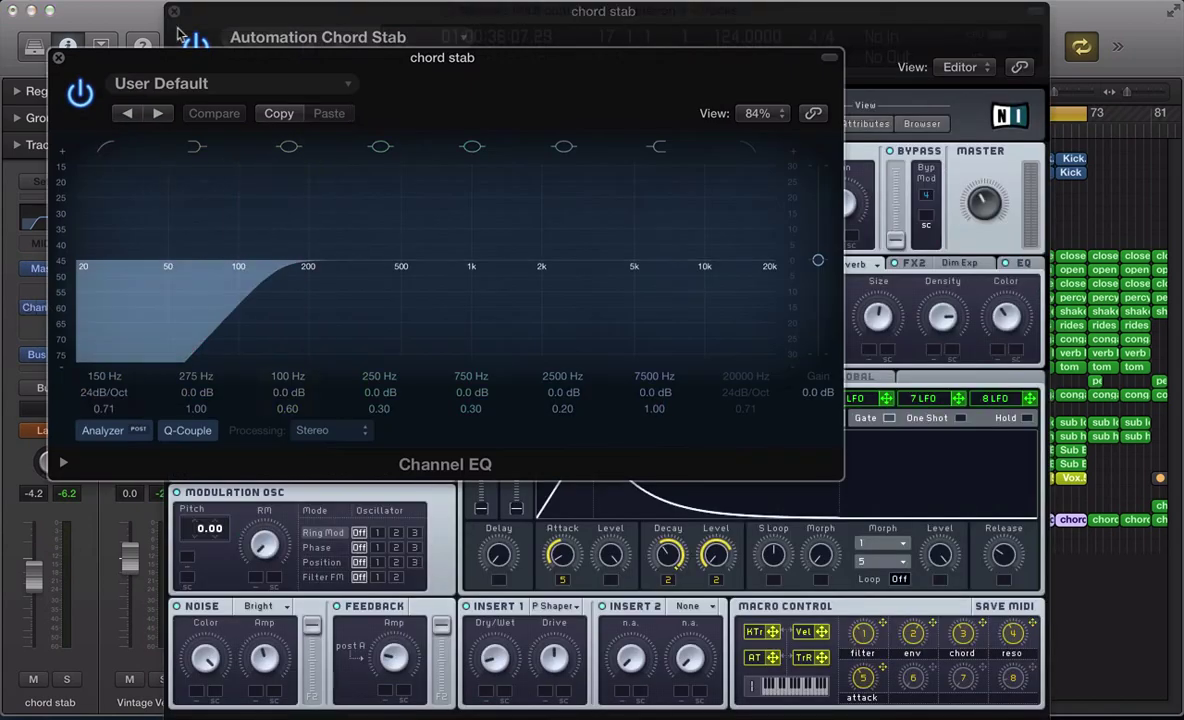
click(170, 12)
click(58, 59)
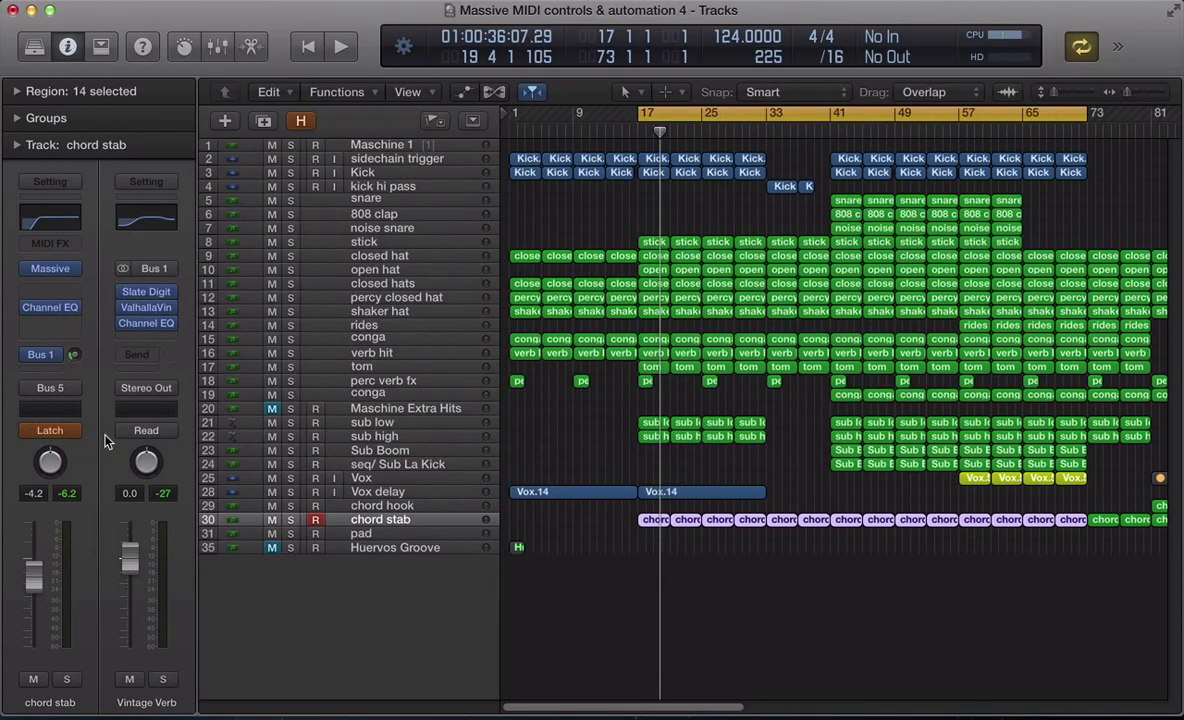
- Open the chord stab's Massive synth and move its window to uncover the arrangement
click(46, 269)
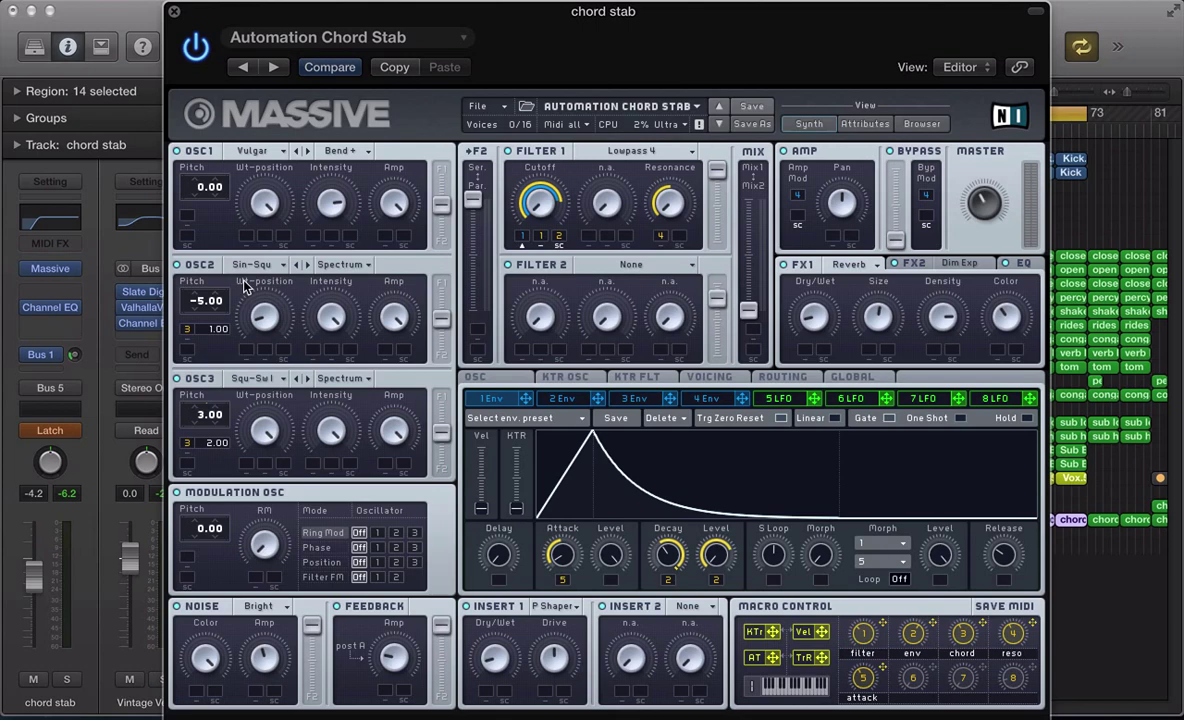
key(v)
key(v)
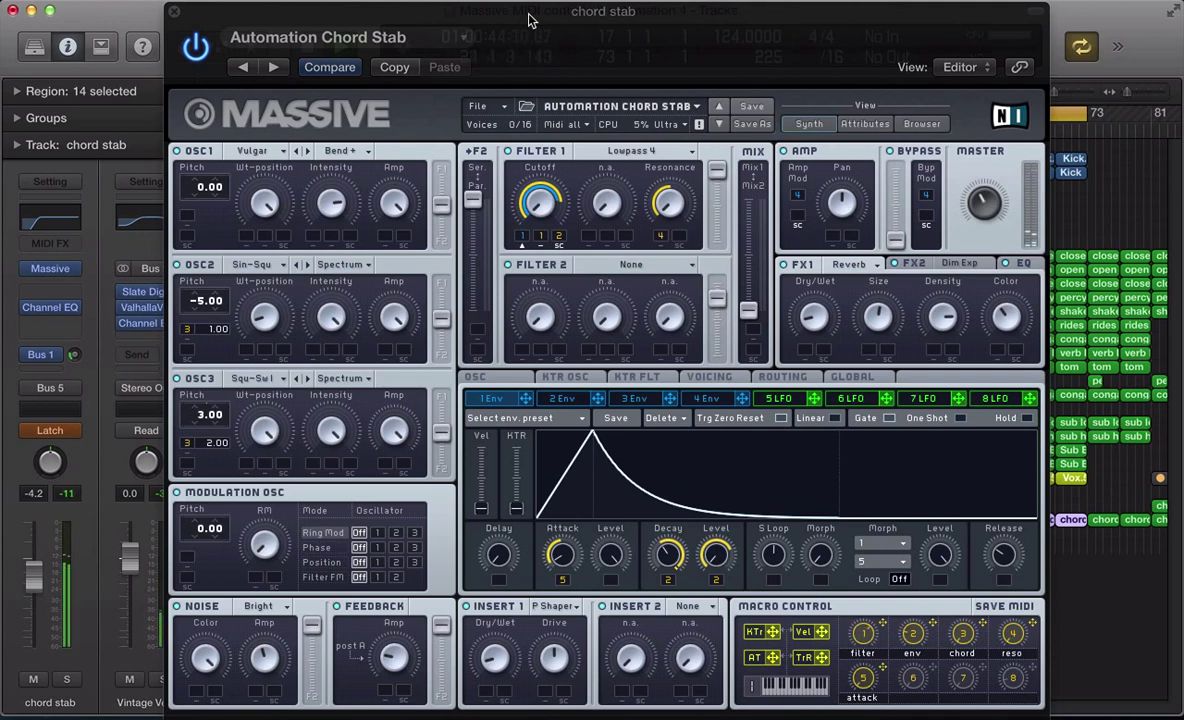
mouse_move(530, 20)
mouse_down()
mouse_move(754, 35)
mouse_move(985, 298)
mouse_move(987, 516)
mouse_move(971, 659)
mouse_move(860, 280)
mouse_move(644, 35)
mouse_move(532, 35)
mouse_up()
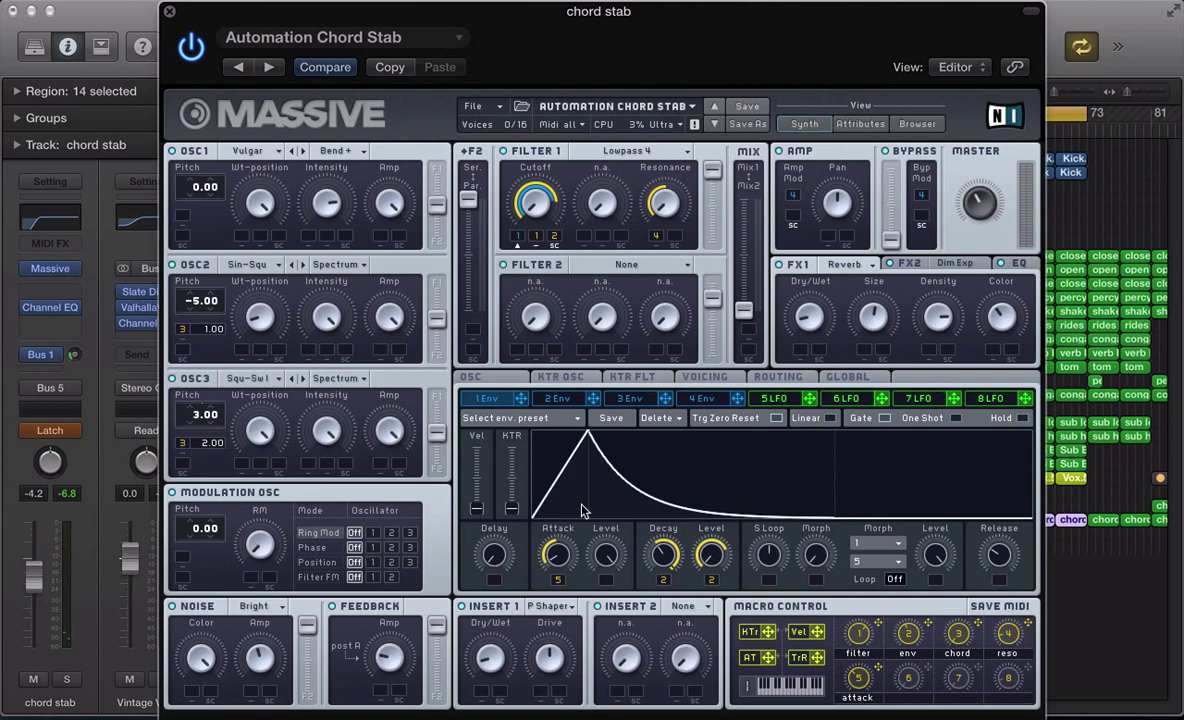
- Close Massive, show automation with taller tracks, and expand chord stab's automation lane
key(super+w)
click(557, 527)
key(a)
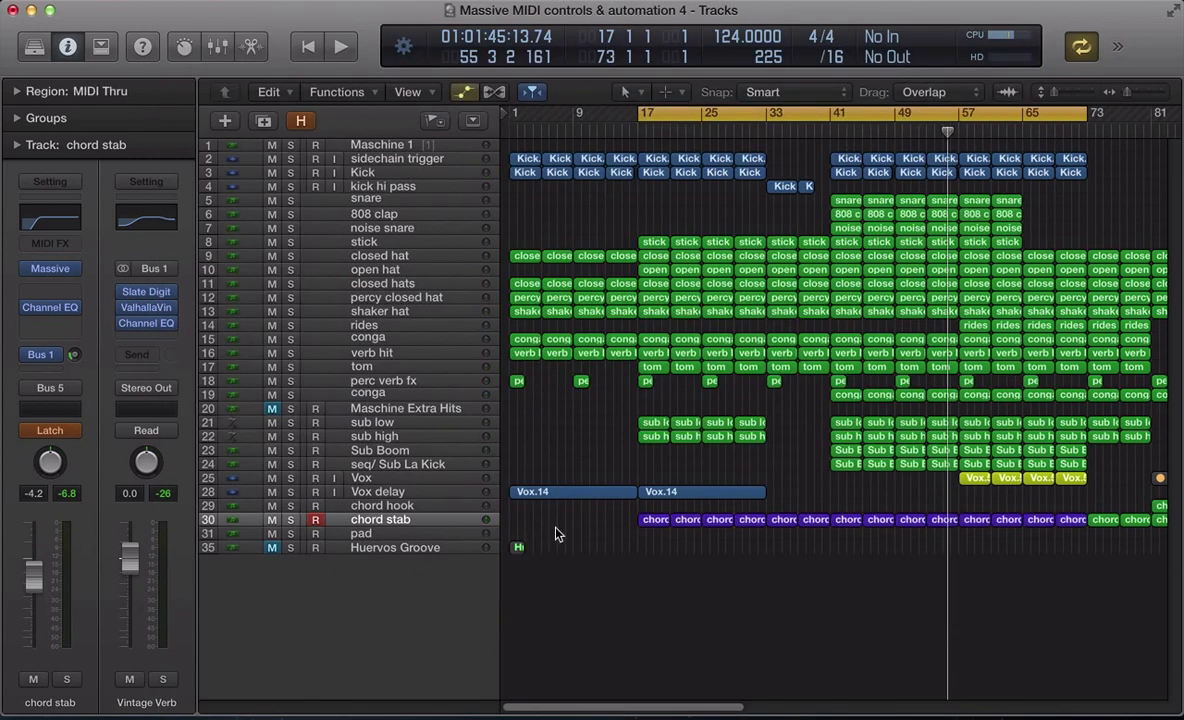
key(super+Down)
scroll(567, 547, down, 3)
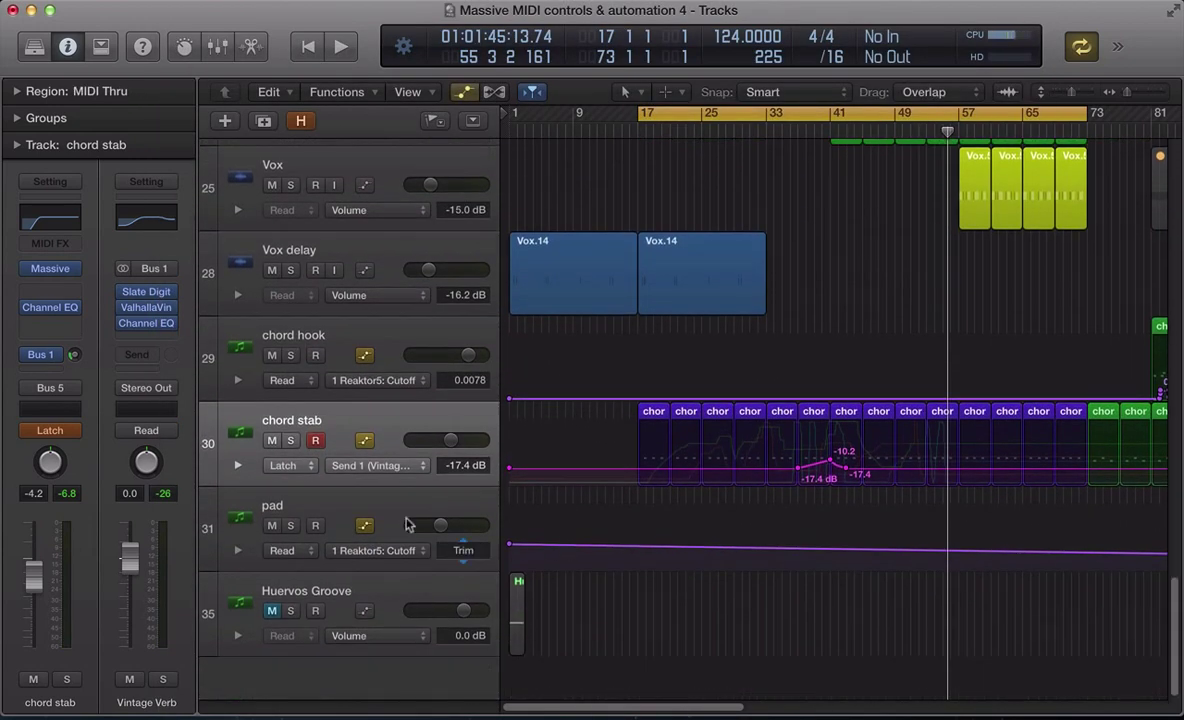
click(238, 466)
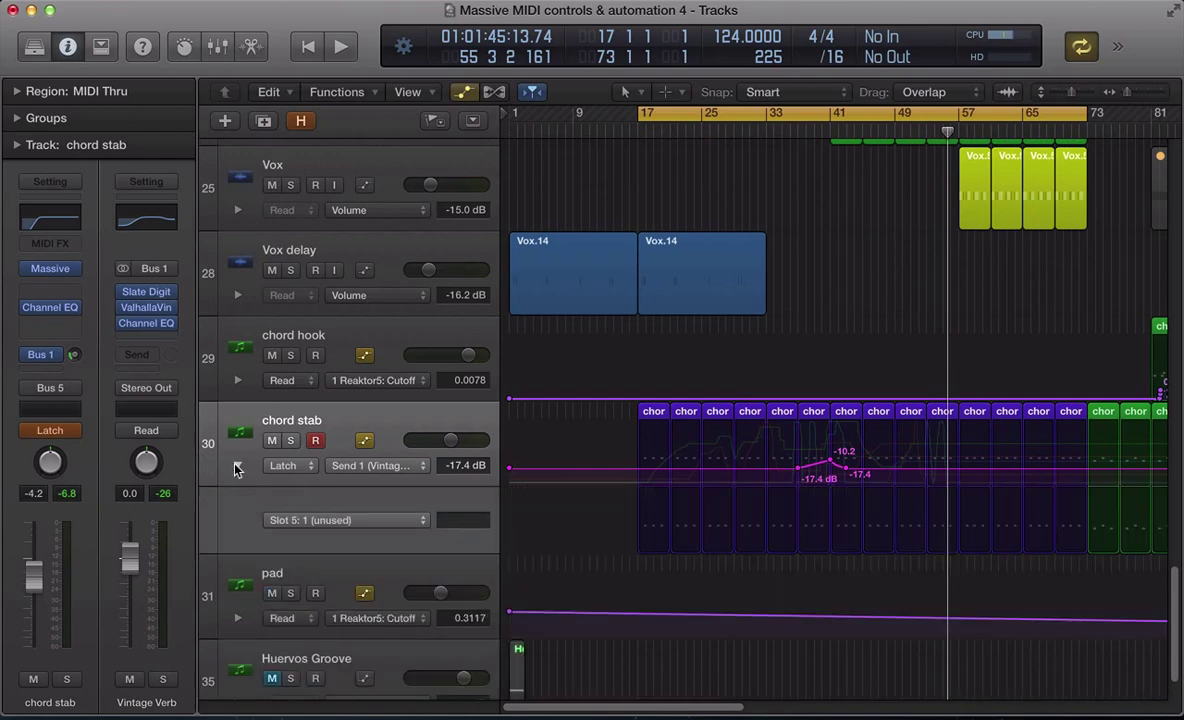
click(237, 467)
click(237, 467)
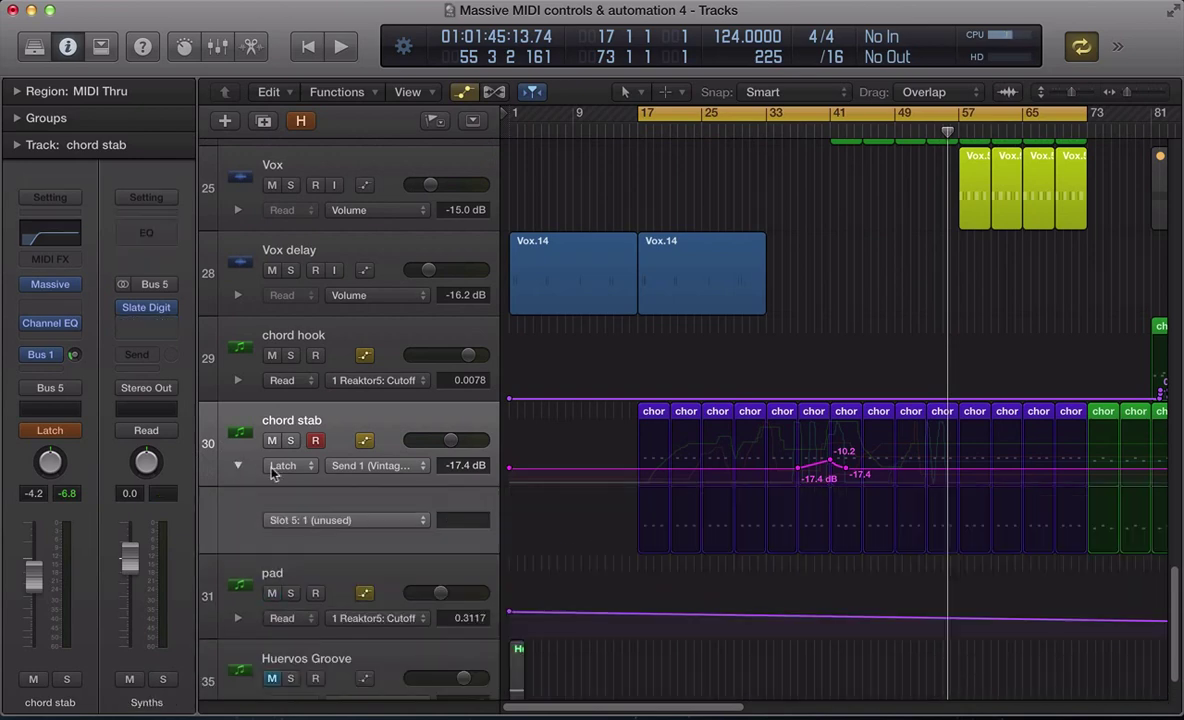
- Add chord stab lanes for Massive's filter, env, chord, reso and attack macros
click(303, 520)
click(341, 640)
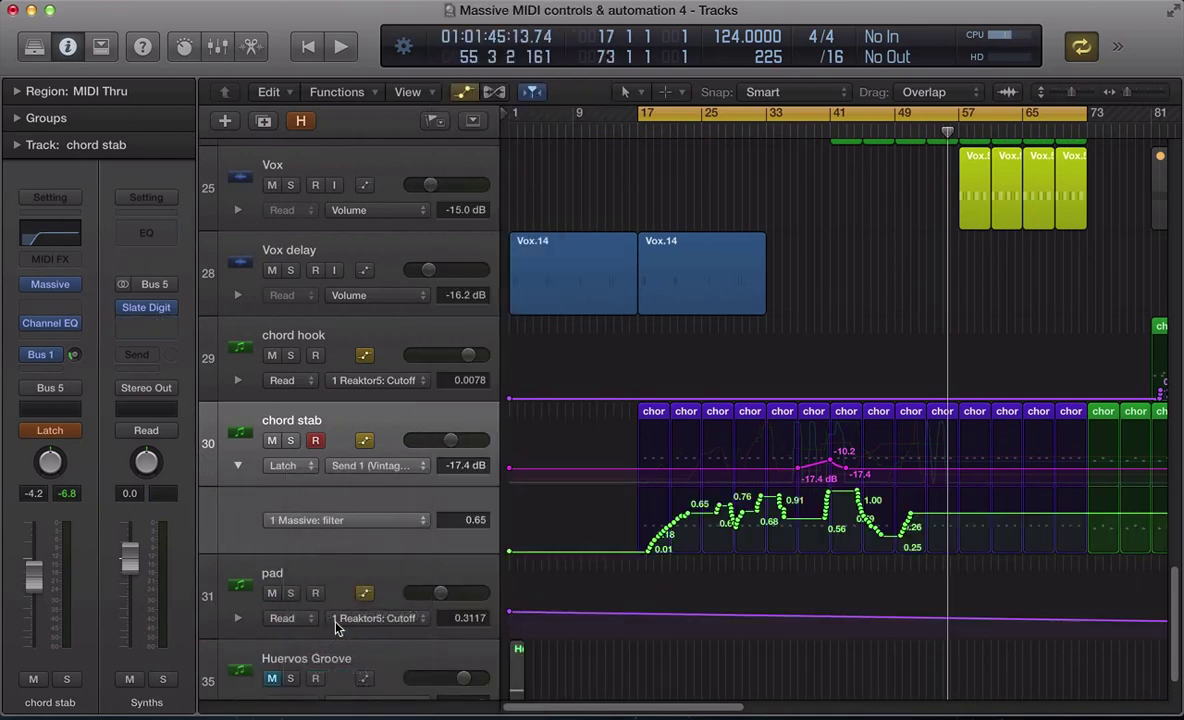
scroll(286, 487, down, 2)
click(240, 472)
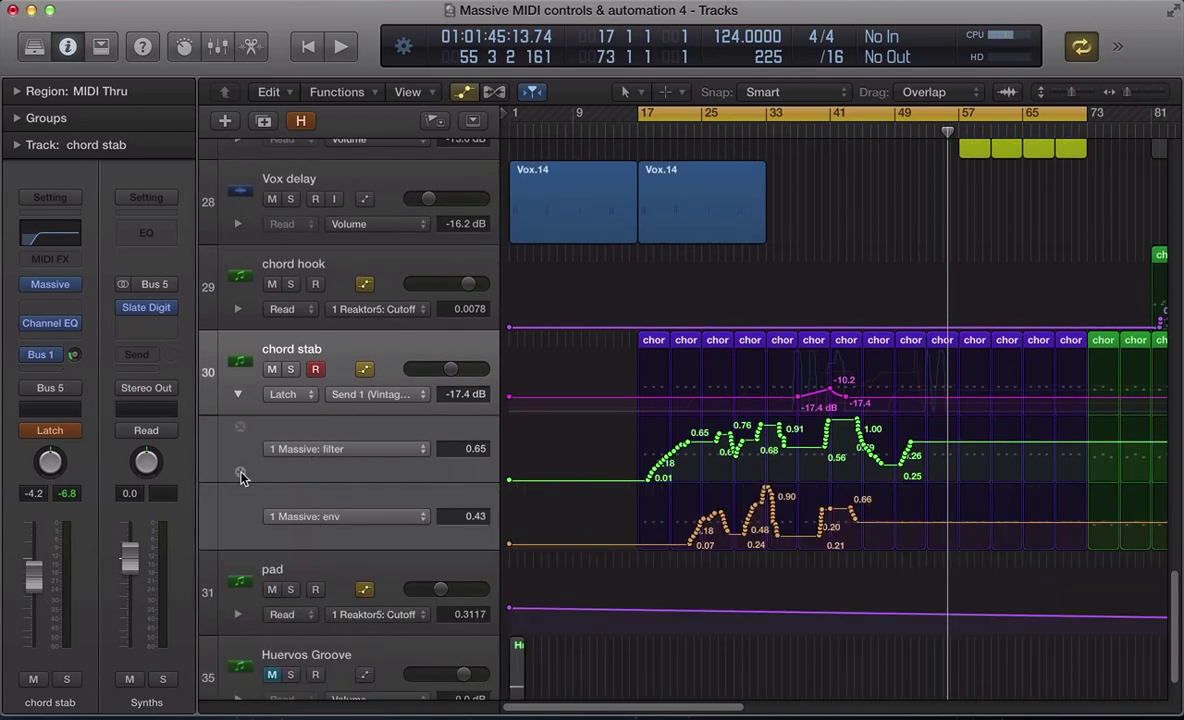
scroll(256, 495, down, 2)
click(241, 472)
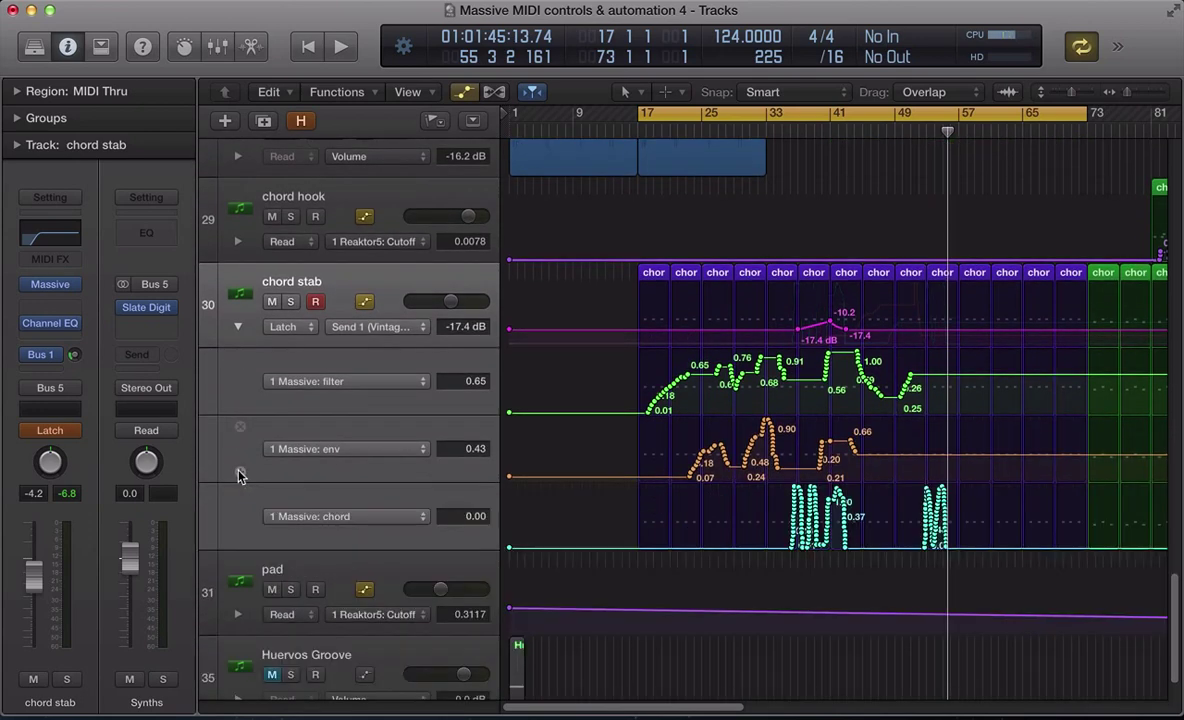
click(241, 540)
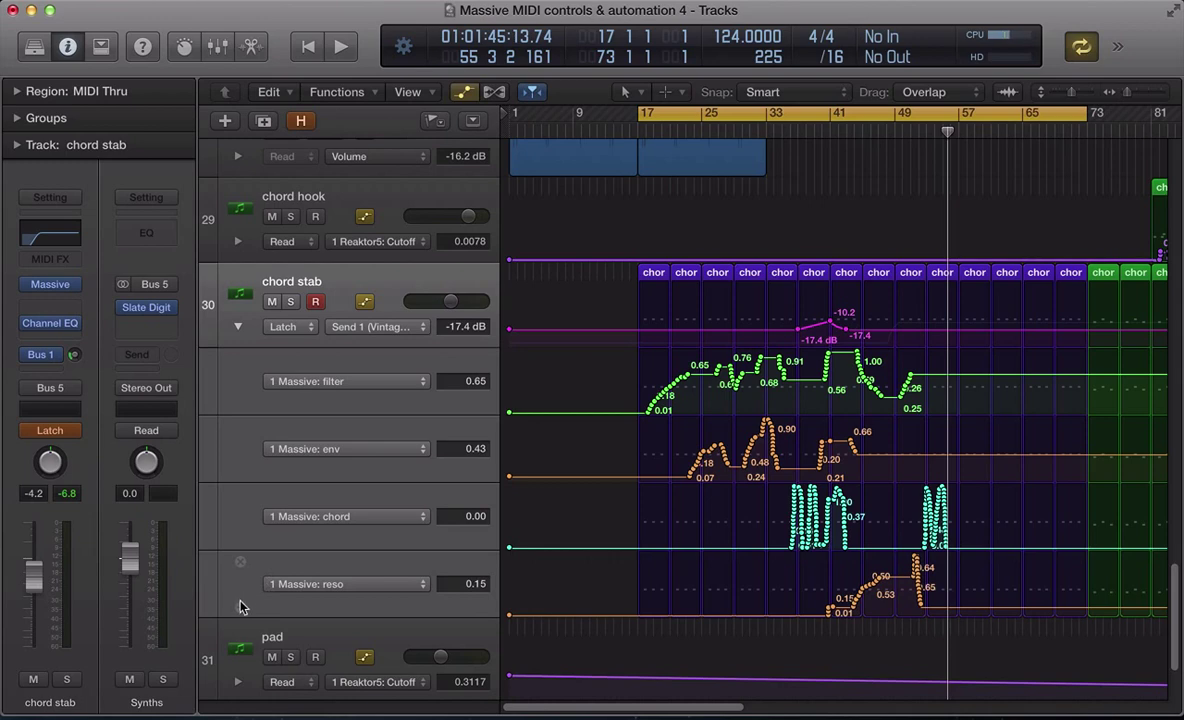
click(240, 607)
scroll(290, 560, down, 3)
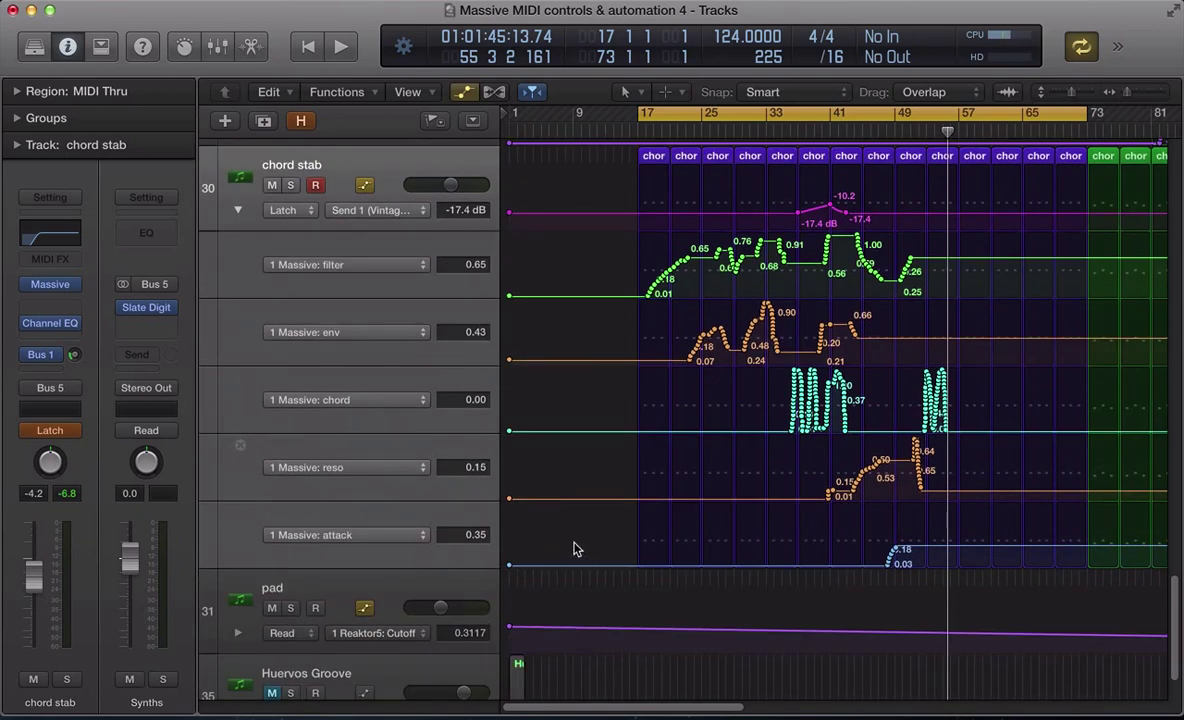
- Raise the filter automation points near bar 21 to 0.58, 0.63 and 0.70
click(668, 145)
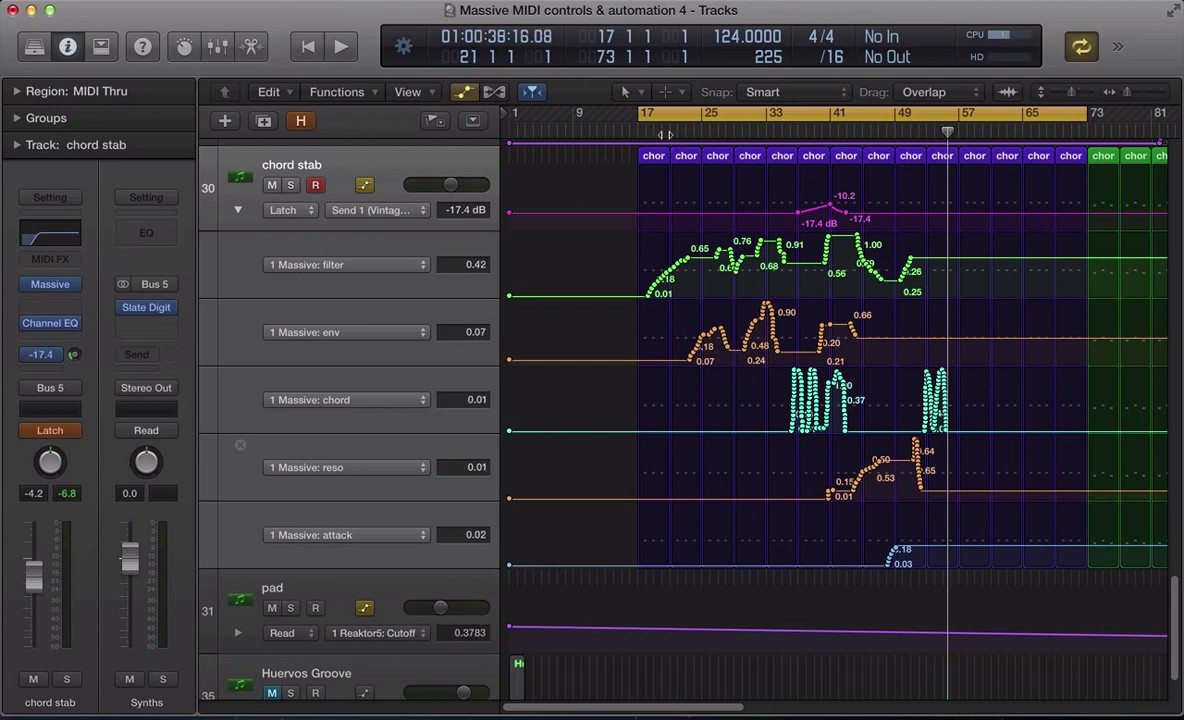
key(super+Right)
key(super+Right)
key(super+Right)
key(super+Left)
key(super+Left)
key(super+Left)
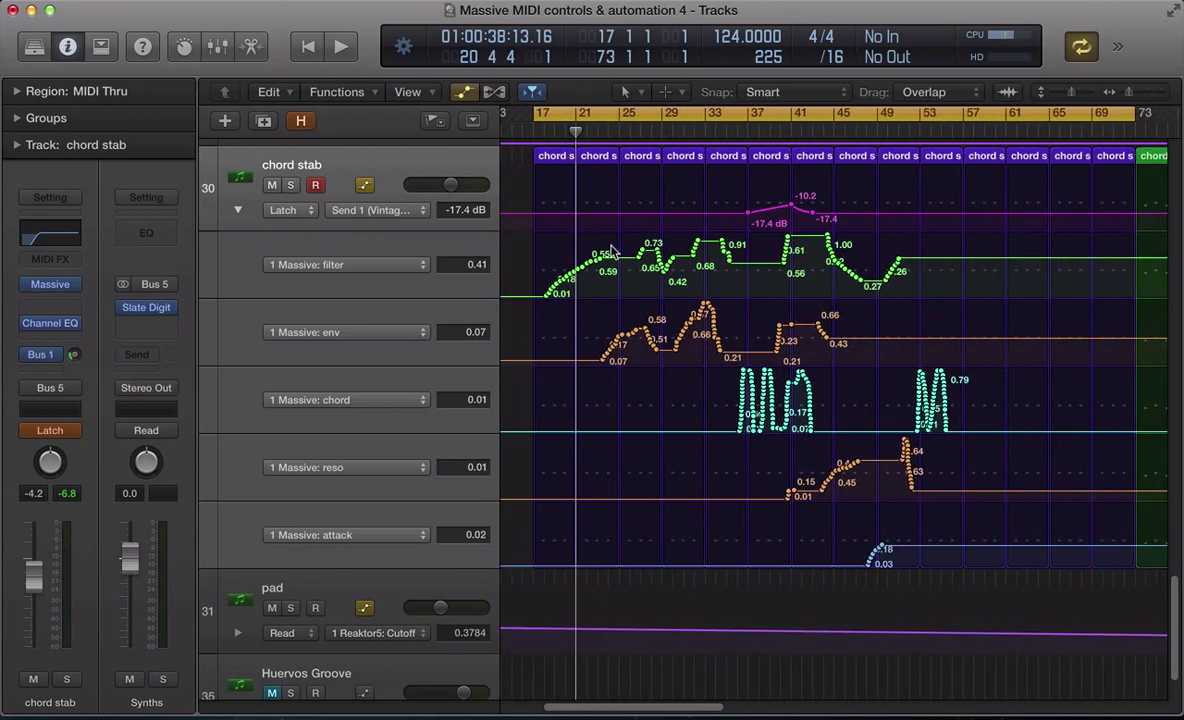
drag(600, 258, 624, 263)
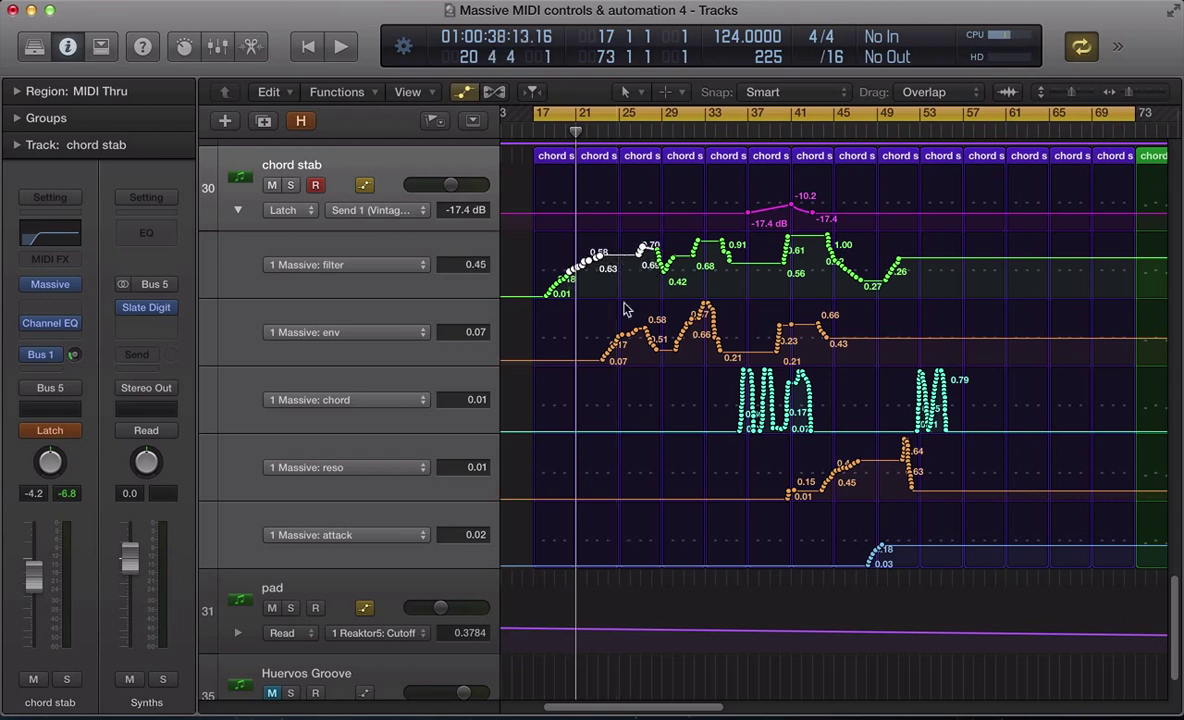
- Dismiss the chord stab track's context menu and play the song from bar 17
right_click(362, 164)
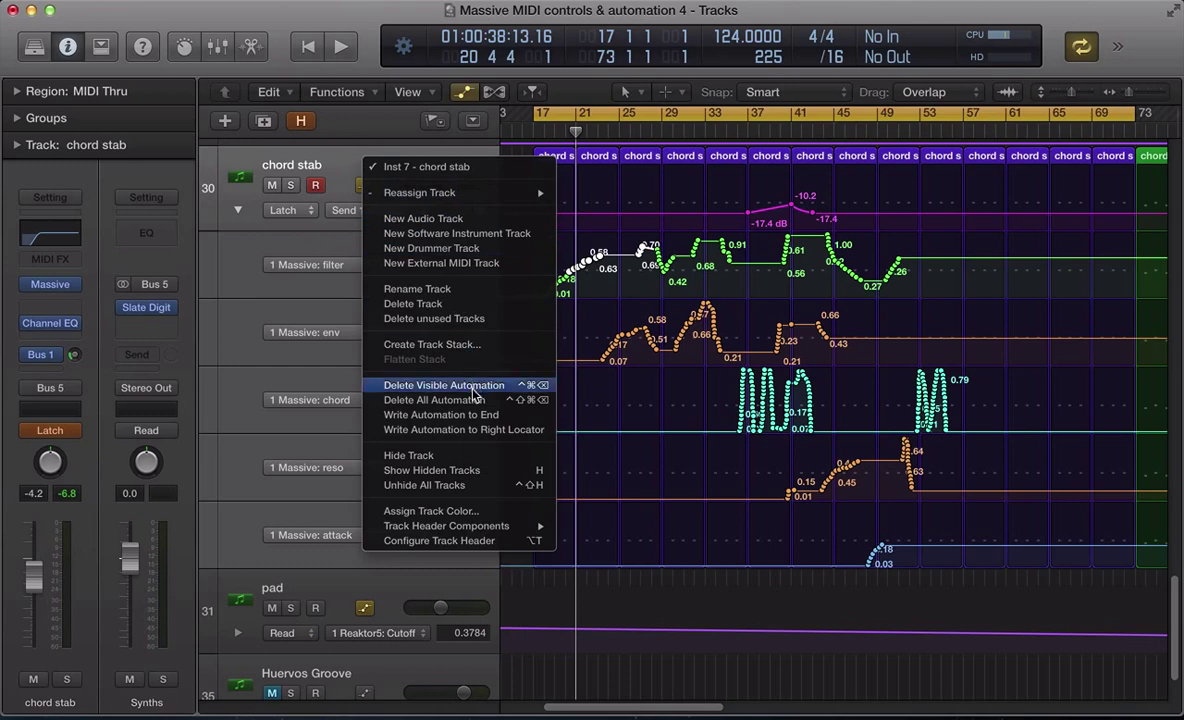
click(317, 164)
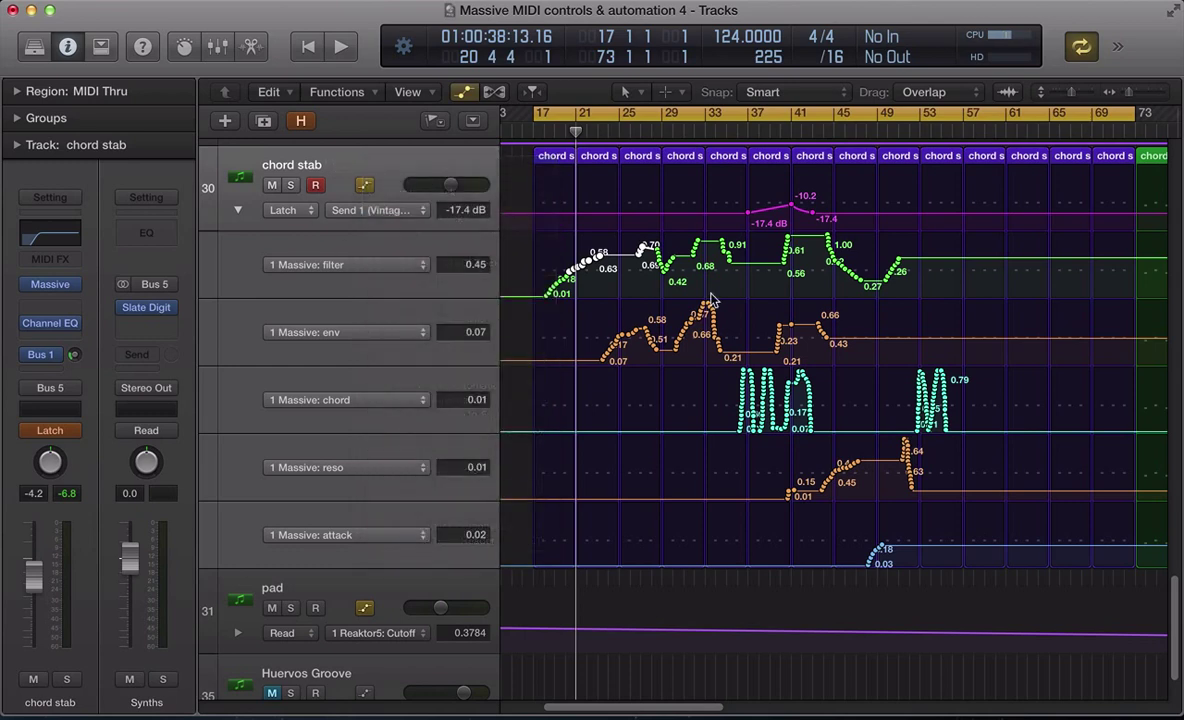
key(space)
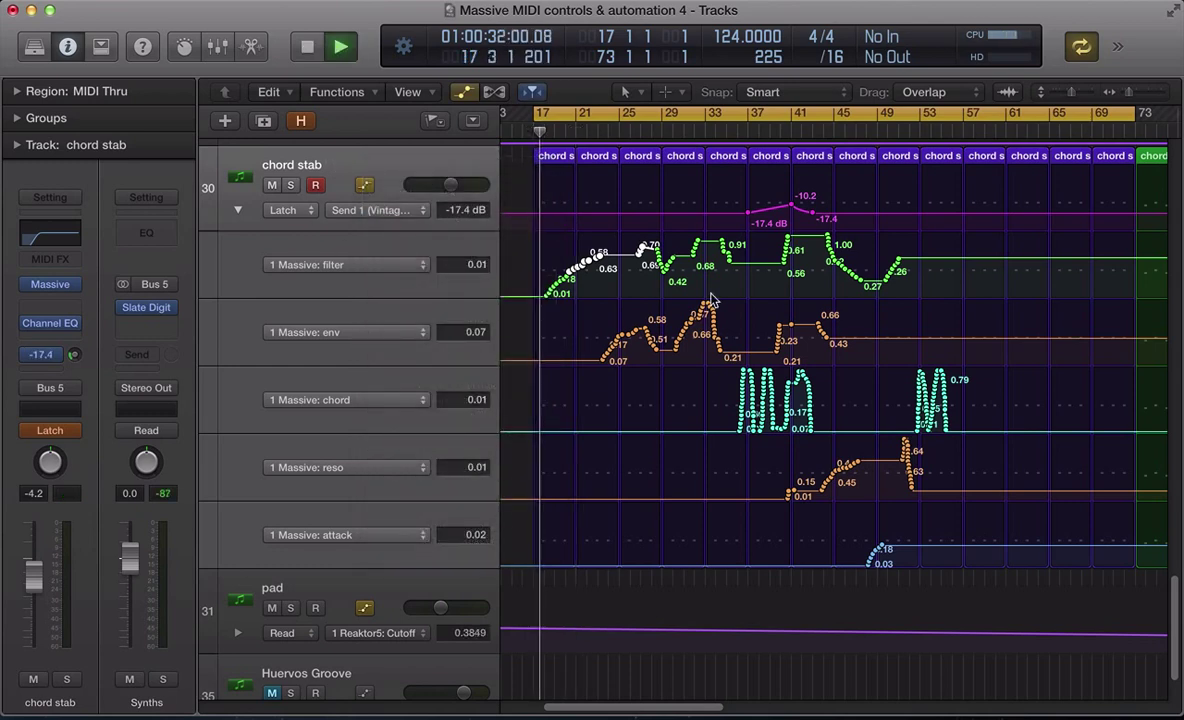
- Close the Massive window, jump playback to around bar 24, and turn Cycle off
key(v)
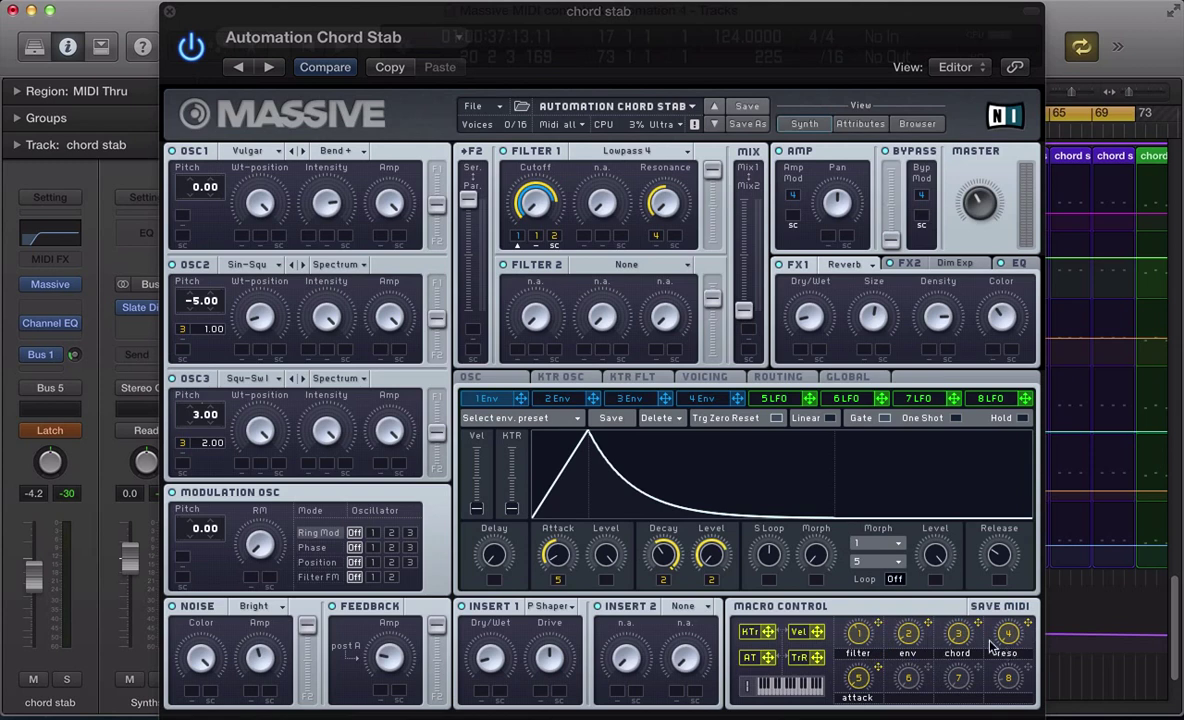
key(v)
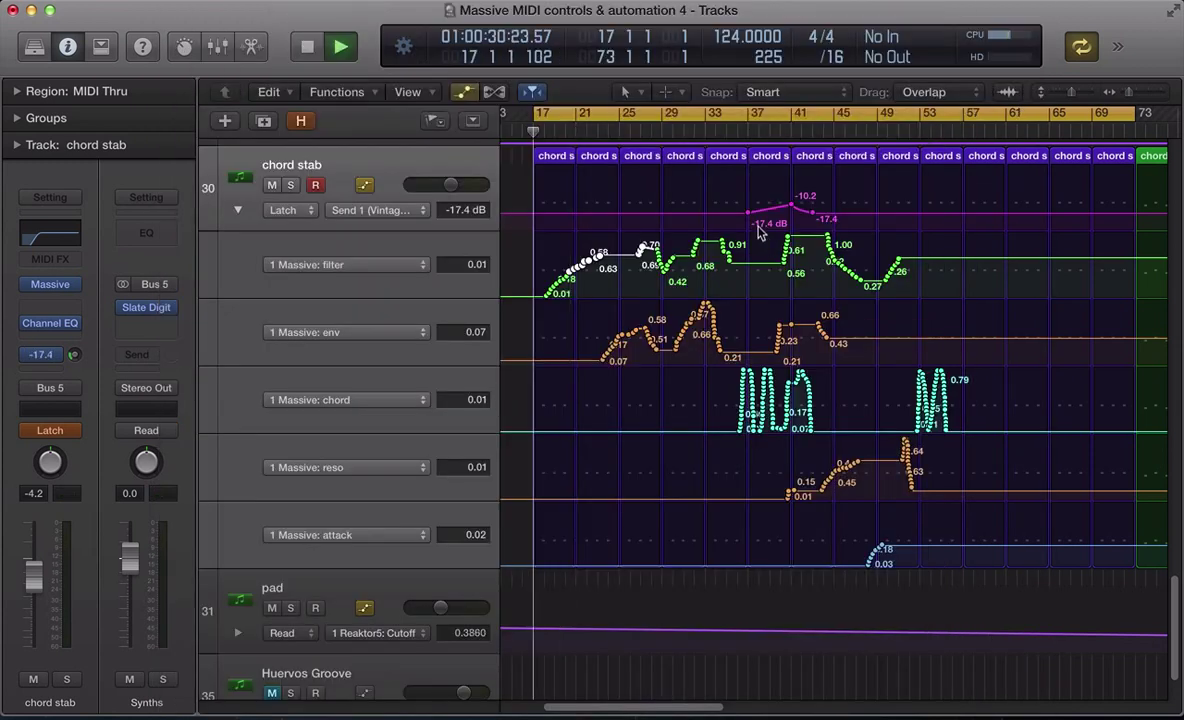
click(612, 118)
click(636, 118)
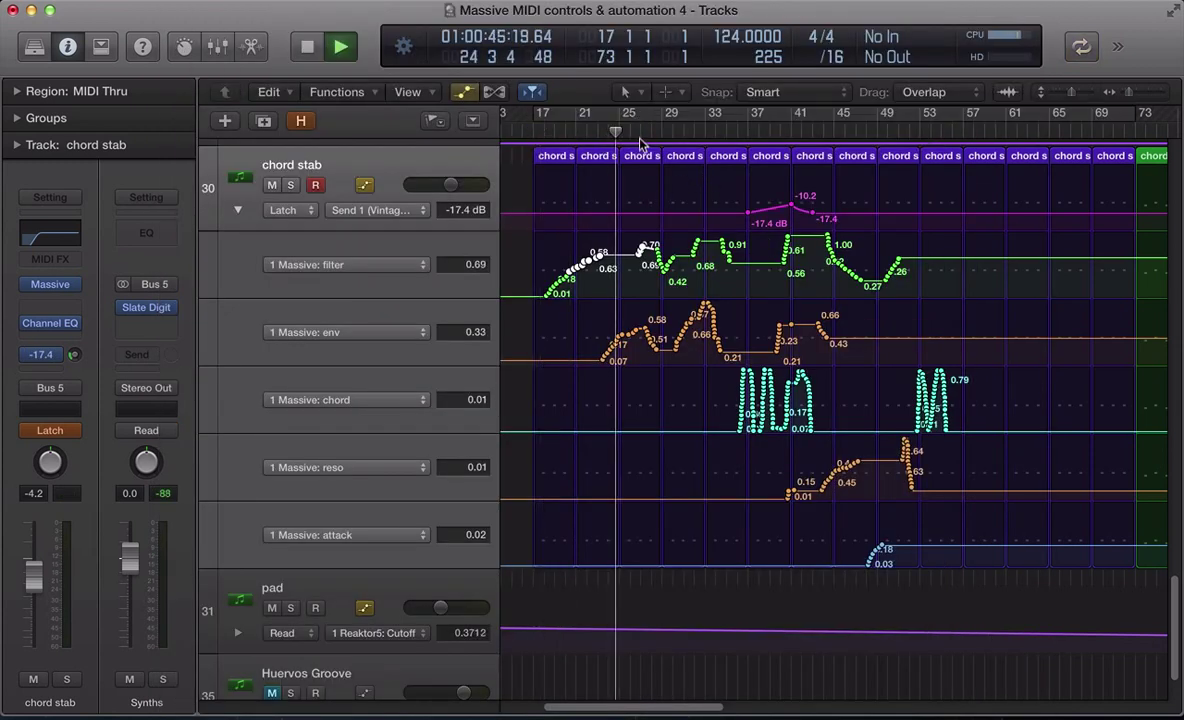
- Switch the chord stab track's automation mode to Read and reopen the Massive window to watch the macros
click(50, 430)
click(50, 416)
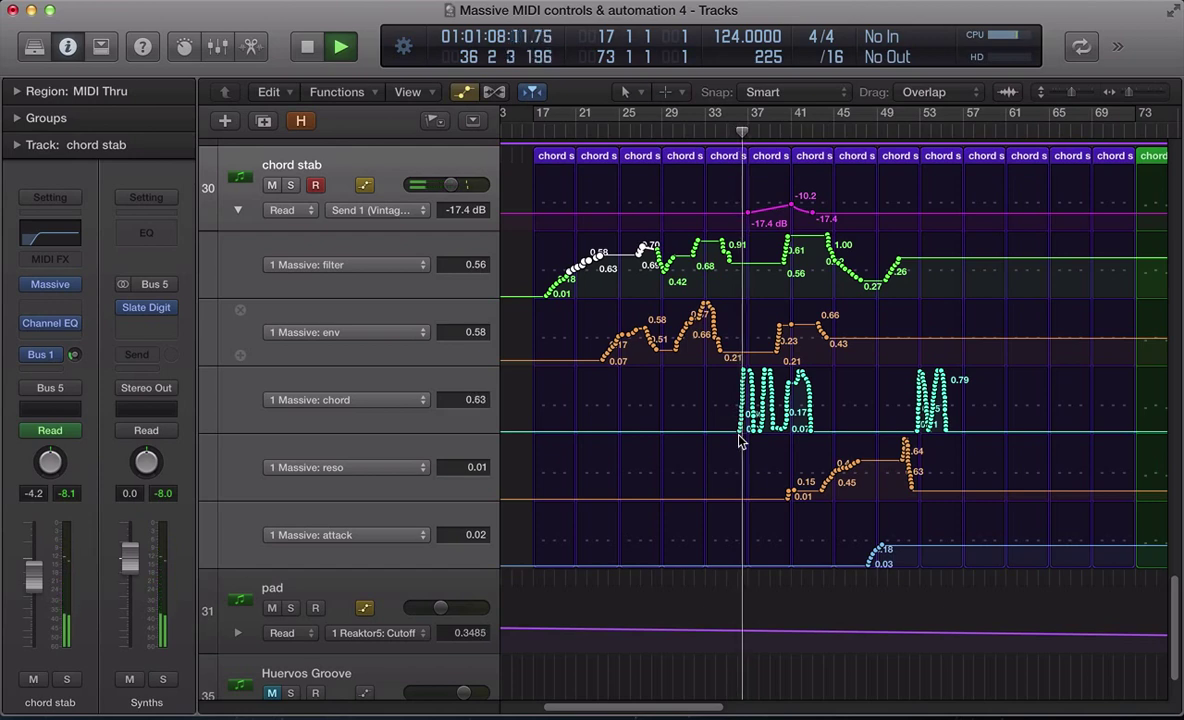
key(v)
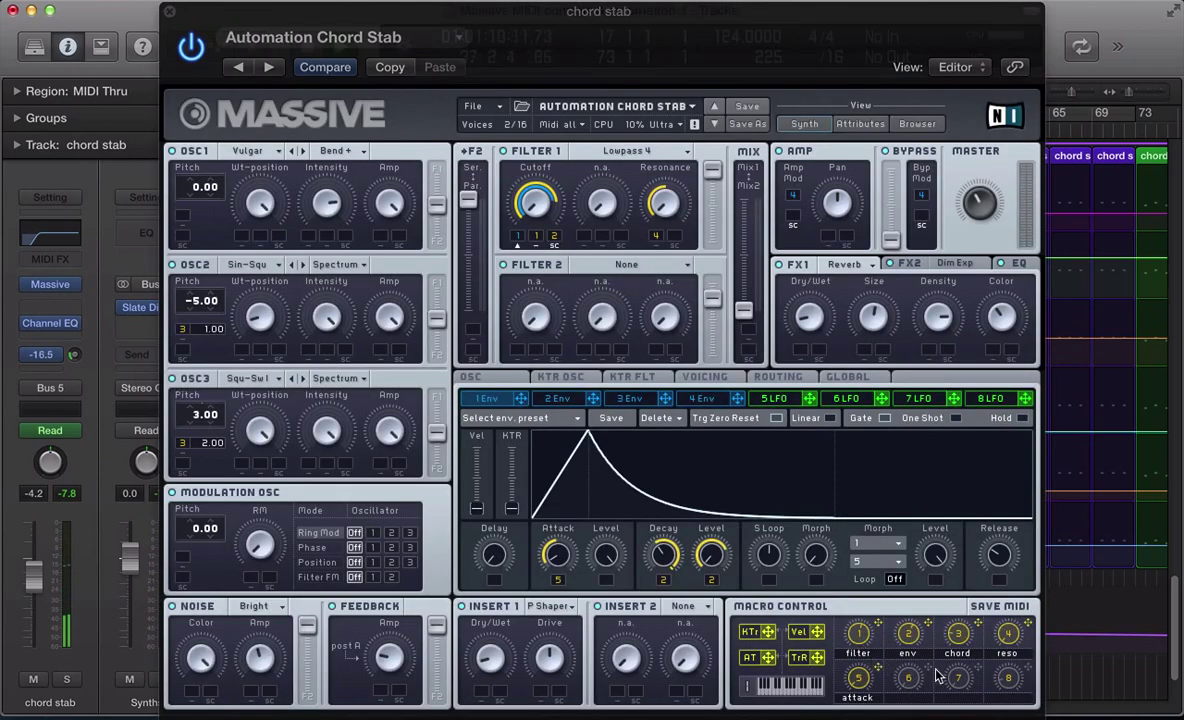